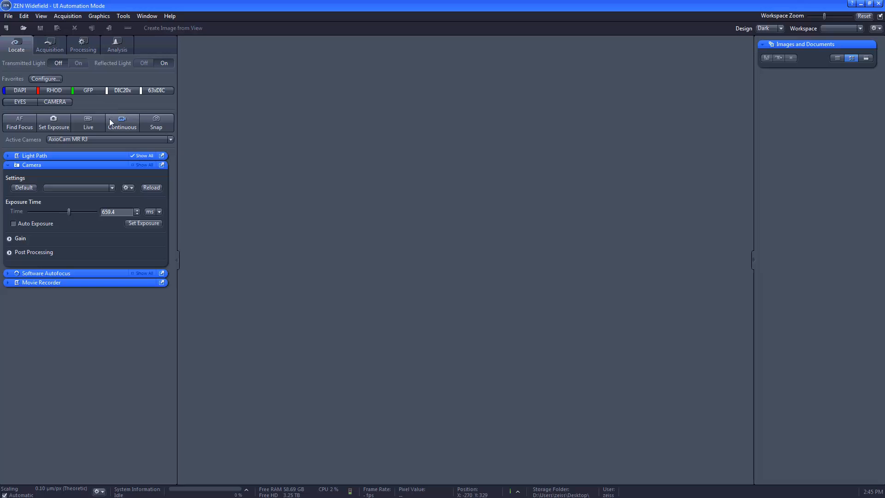
Set the camera's exposure automatically on the live image and snap a picture
left_click(93, 127)
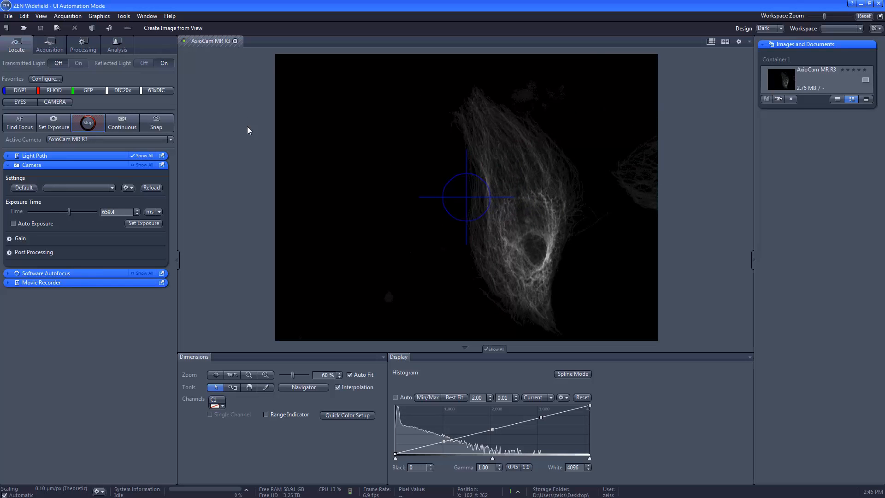
left_click(53, 122)
left_click(84, 127)
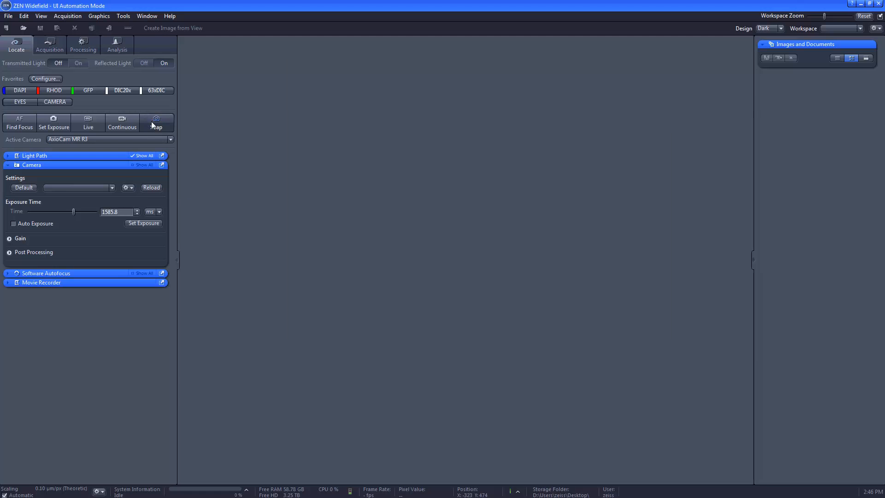
left_click(152, 122)
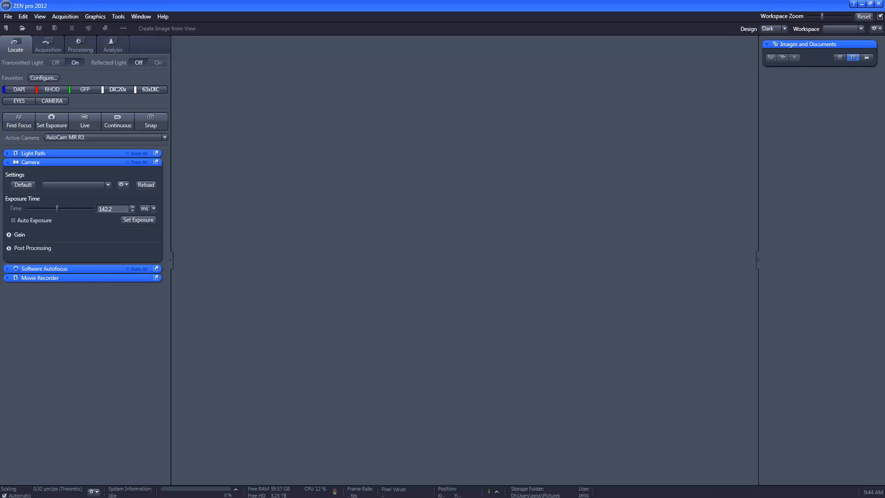
Collapse the Camera settings and set the light path's motorized reflector changer to 49 DAPI
left_click(137, 163)
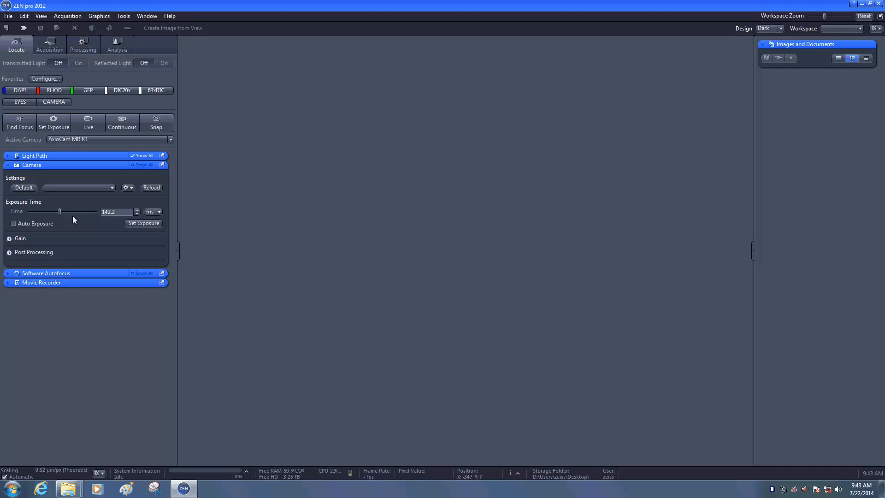
left_click(60, 165)
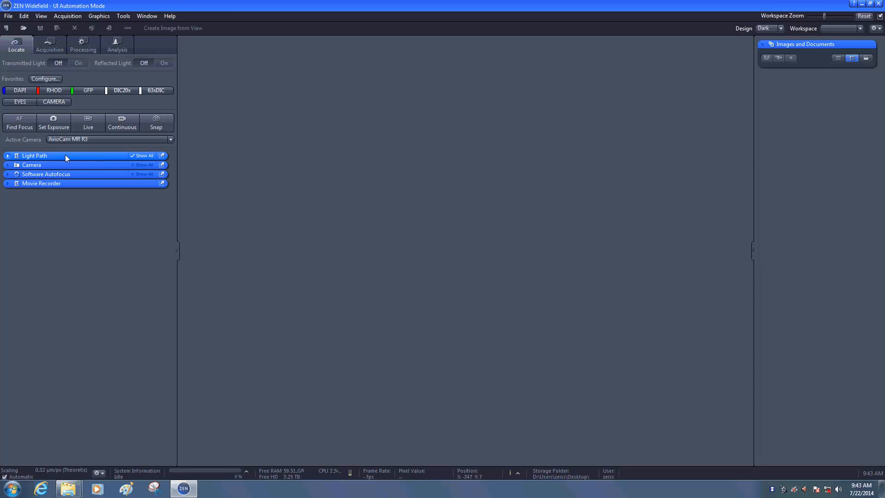
left_click(65, 157)
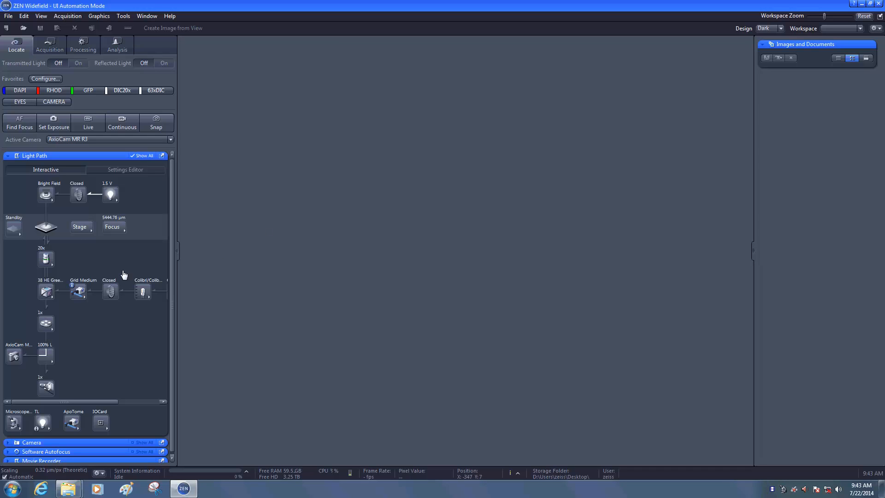
left_click(42, 293)
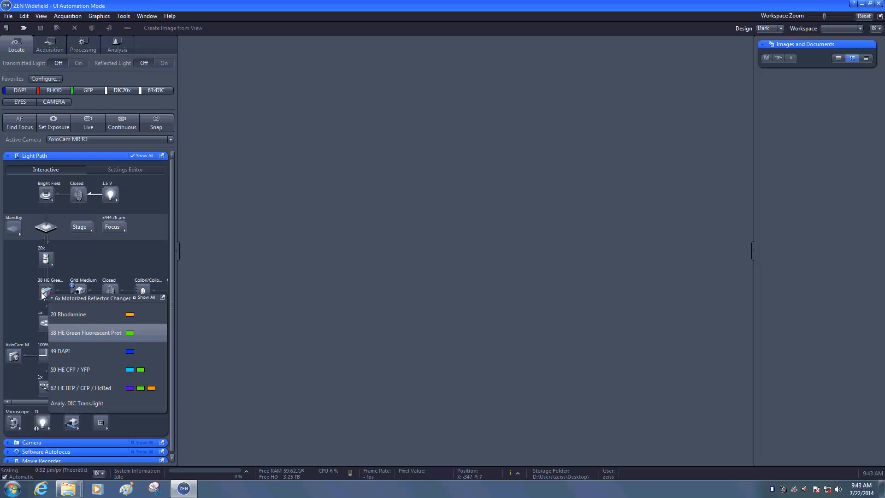
left_click(74, 353)
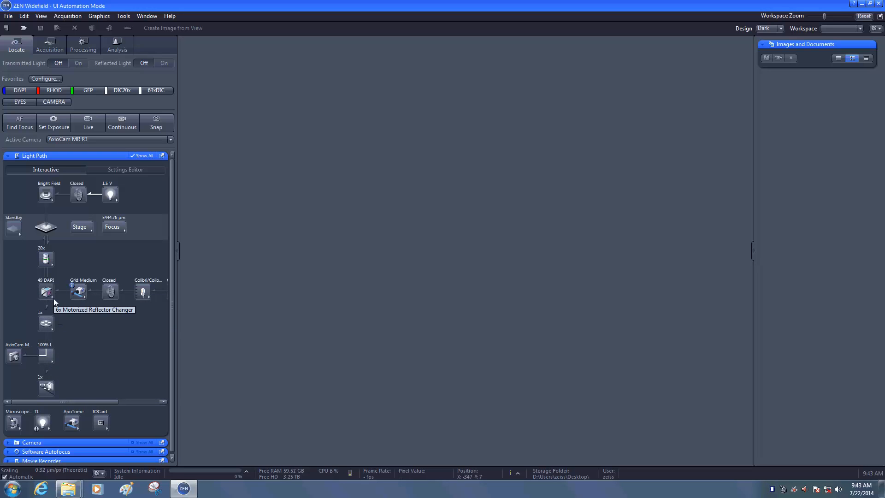
Switch the motorized nosepiece to the 10x Air objective and back to the second 20x Air objective
left_click(46, 260)
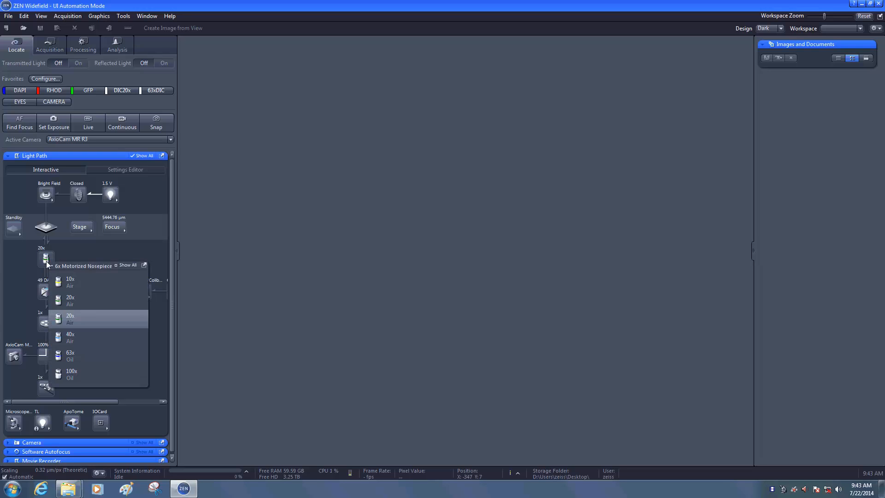
left_click(73, 283)
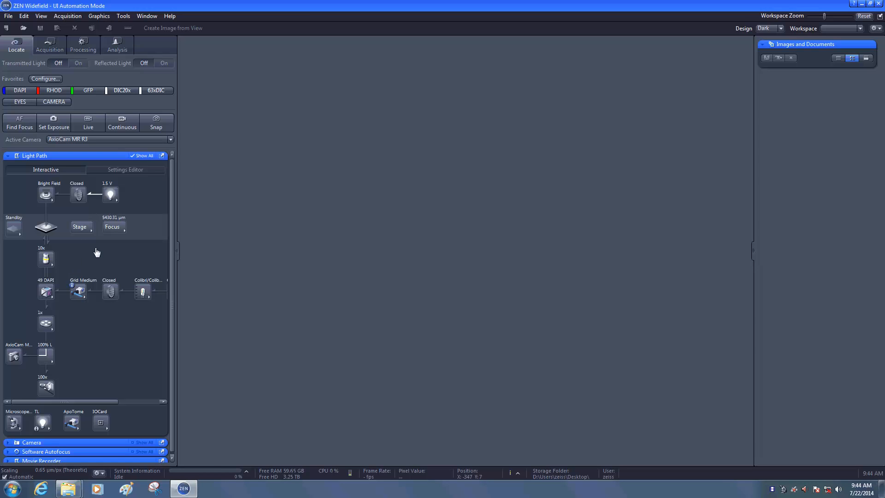
left_click(45, 259)
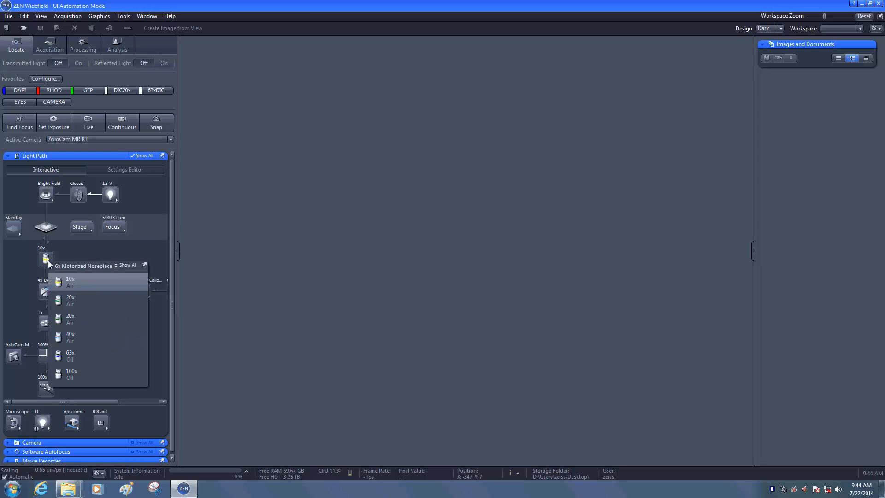
left_click(68, 320)
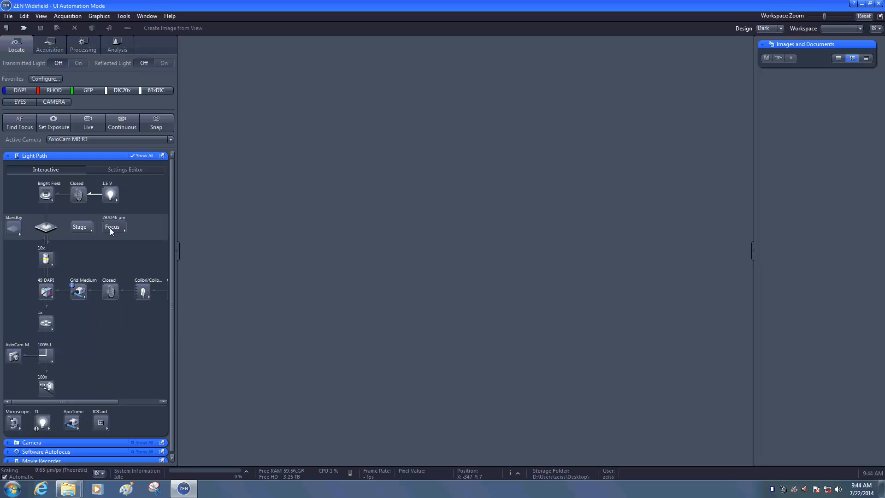
Float the Focus controls below Images and Documents and the Light Path tool in the workspace, docking each one back
left_click(81, 230)
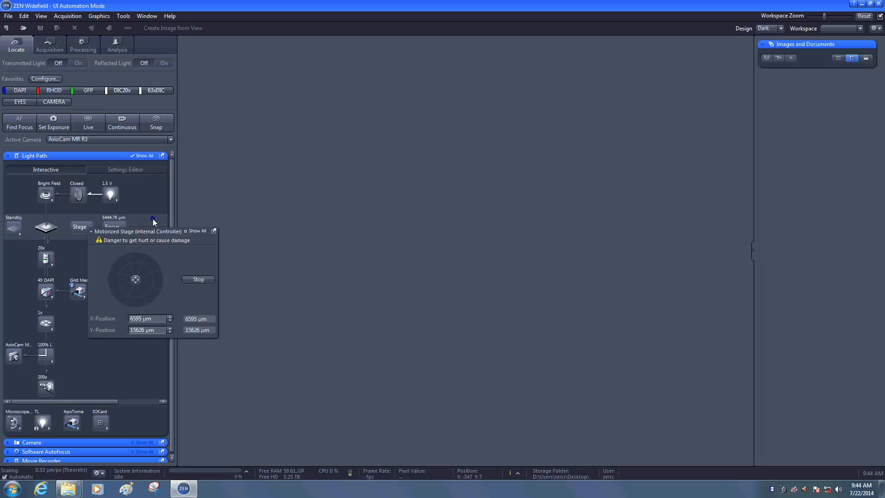
left_click(123, 227)
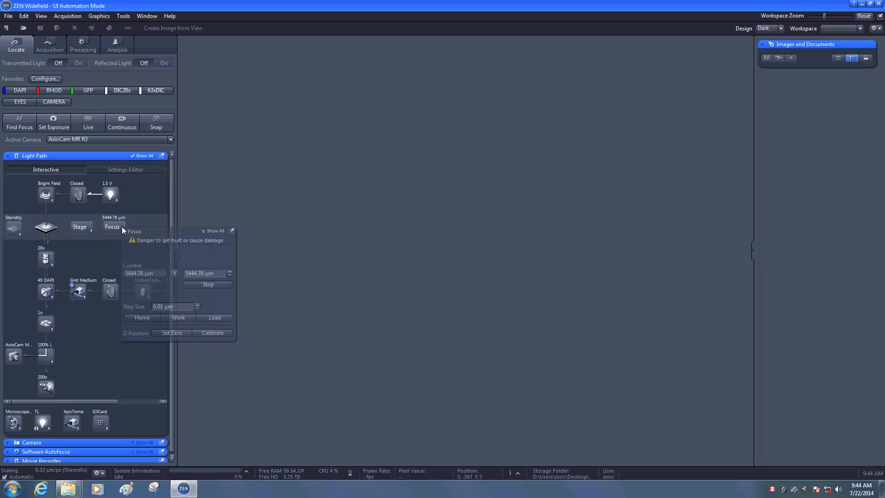
left_click(232, 231)
left_click_drag(192, 220, 820, 95)
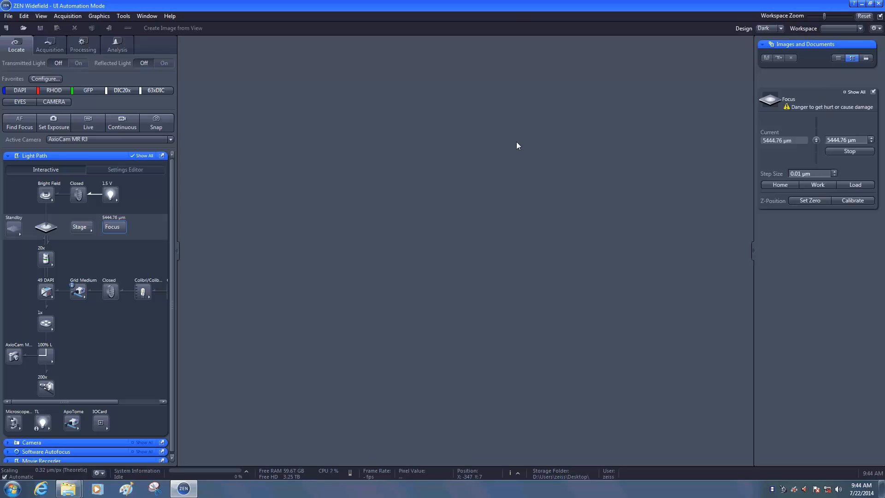
left_click(874, 92)
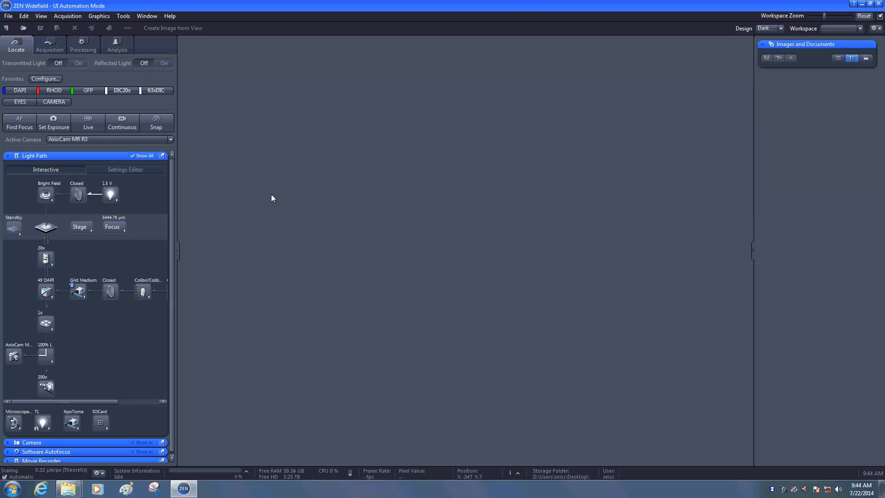
left_click_drag(161, 156, 378, 99)
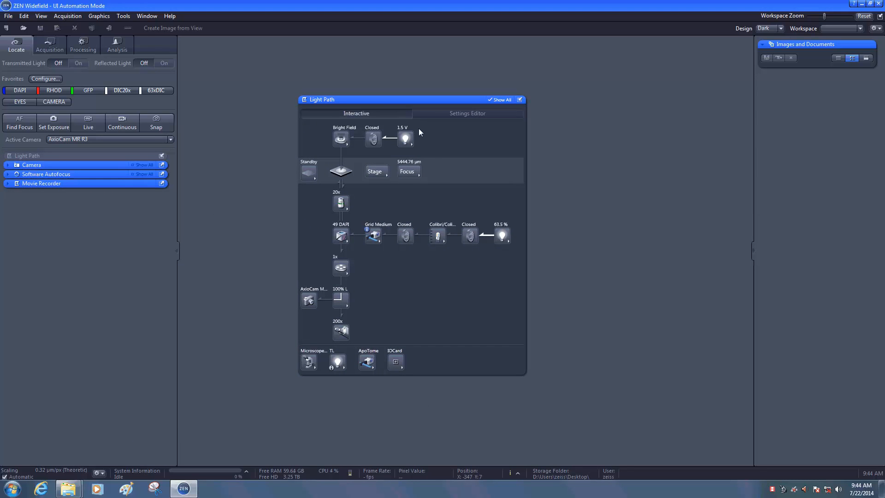
left_click(520, 100)
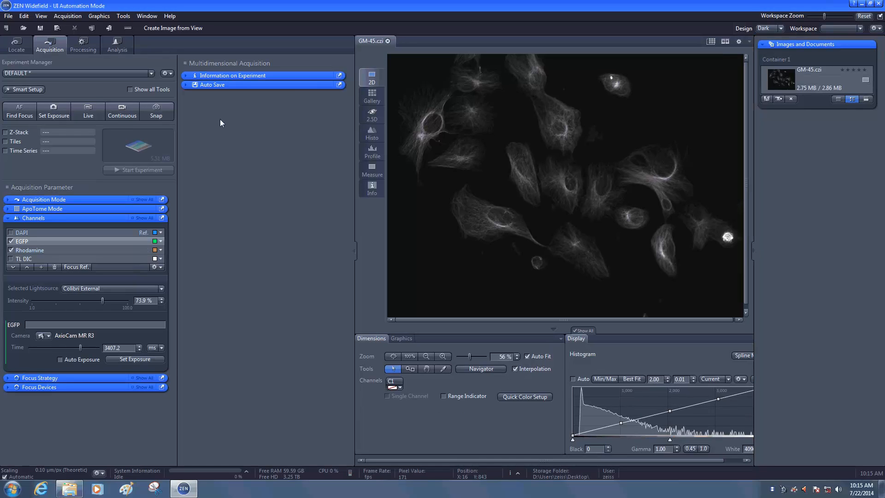
Close the GM-45.czi image and set the EGFP channel's exposure automatically on the live view
left_click(388, 42)
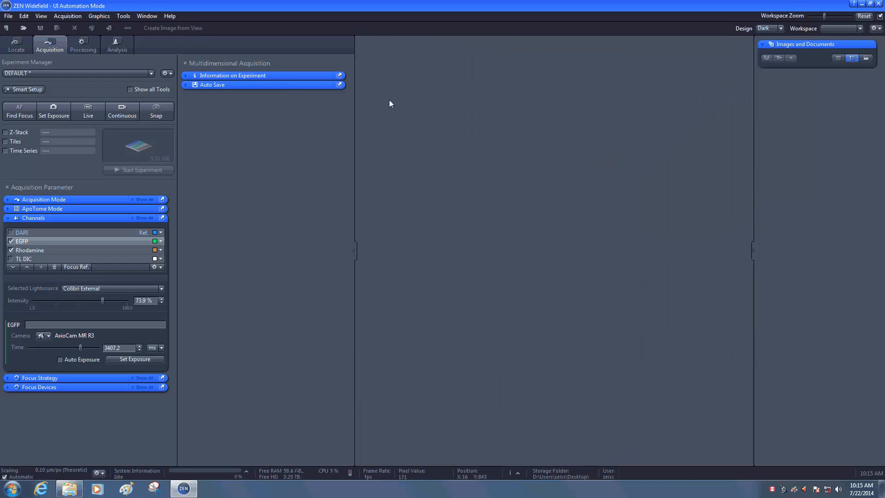
left_click(87, 111)
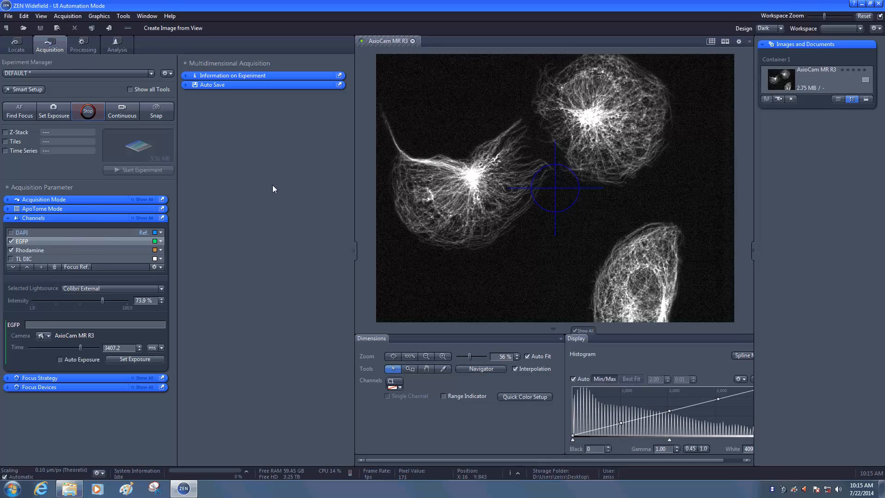
left_click(125, 359)
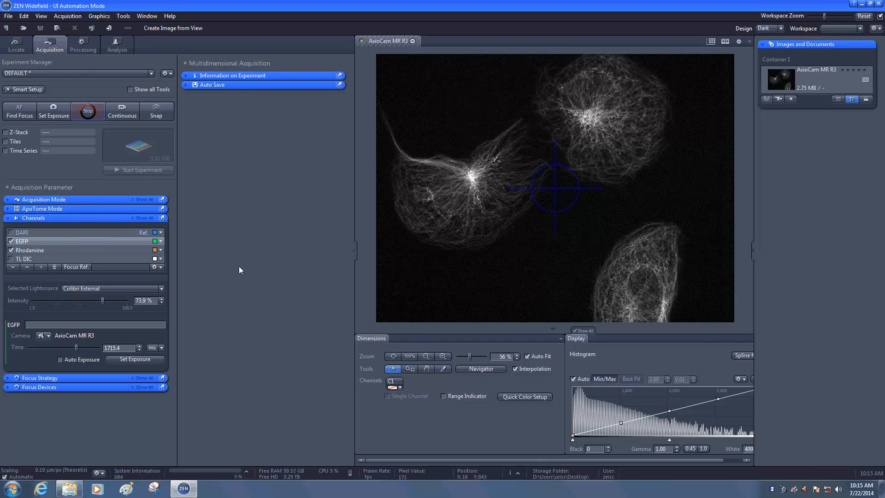
Set the Rhodamine channel's exposure automatically on the live view and snap an image of the active channels
left_click(81, 250)
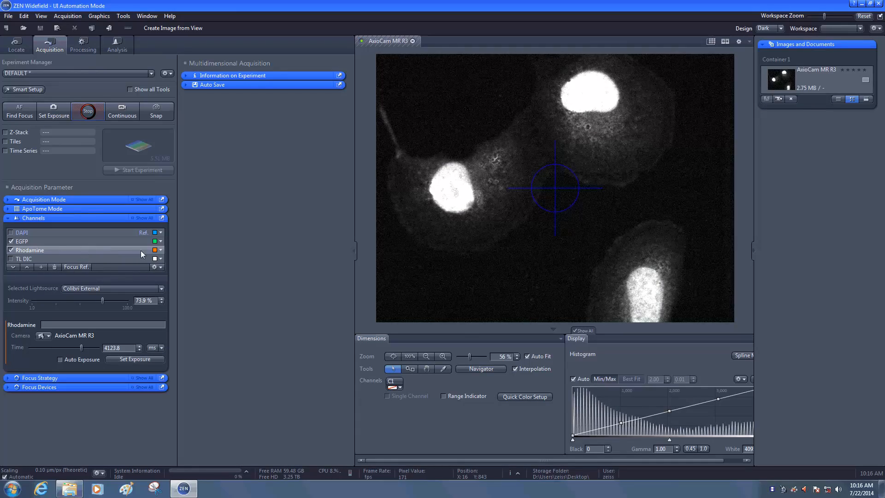
left_click(131, 359)
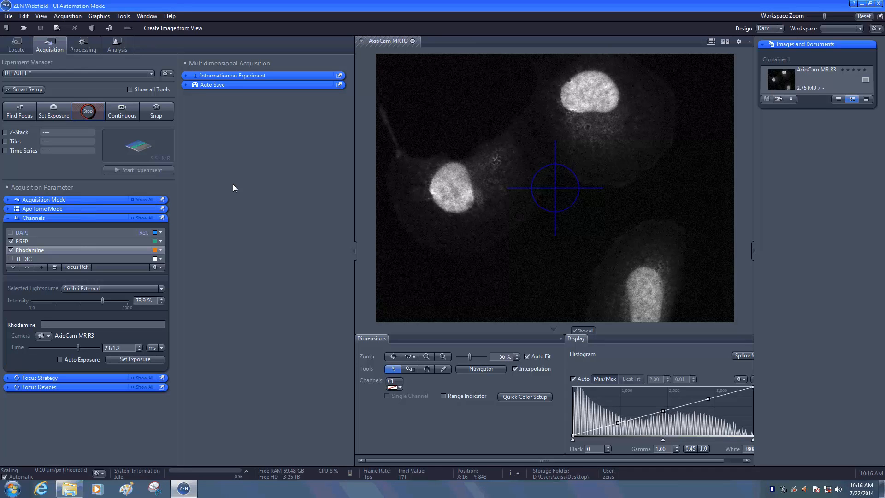
left_click(159, 113)
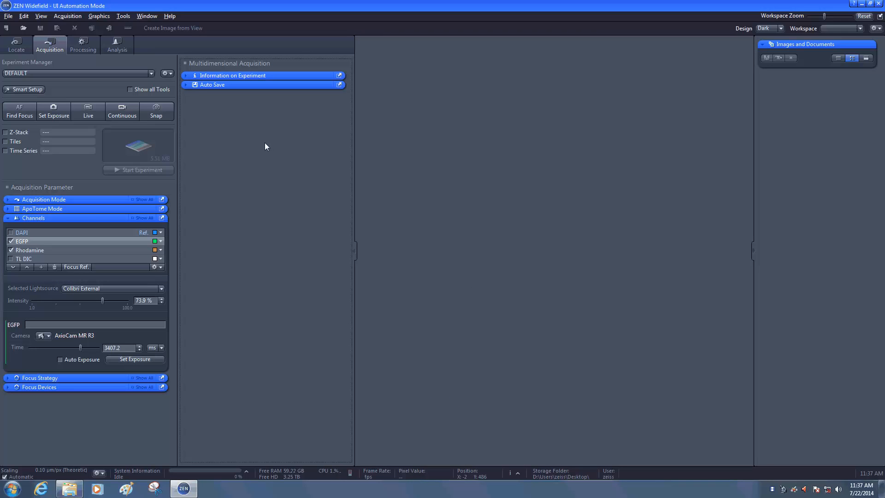
Load the Fast_GFP experiment to view its settings and return to the DEFAULT experiment
left_click(139, 73)
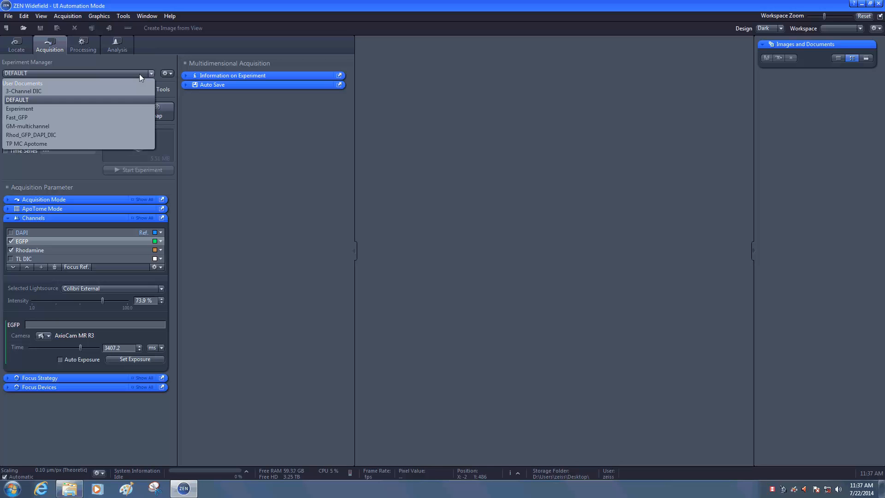
left_click(128, 118)
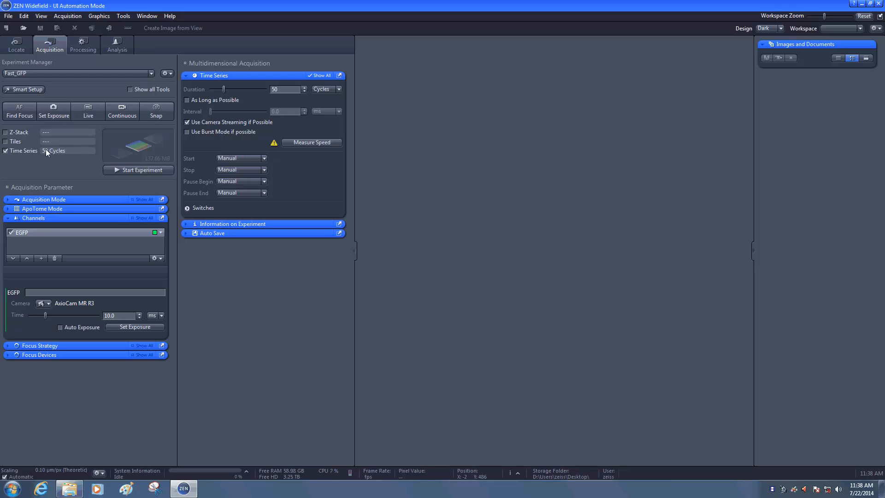
left_click(116, 73)
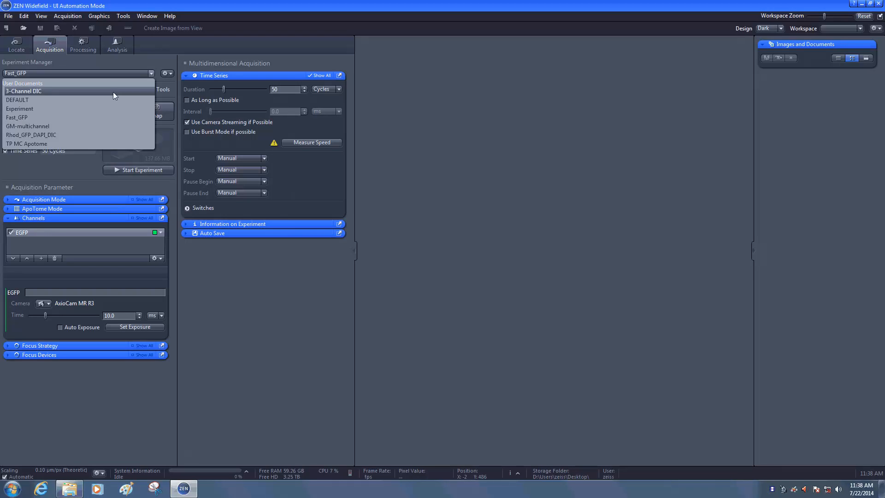
left_click(112, 99)
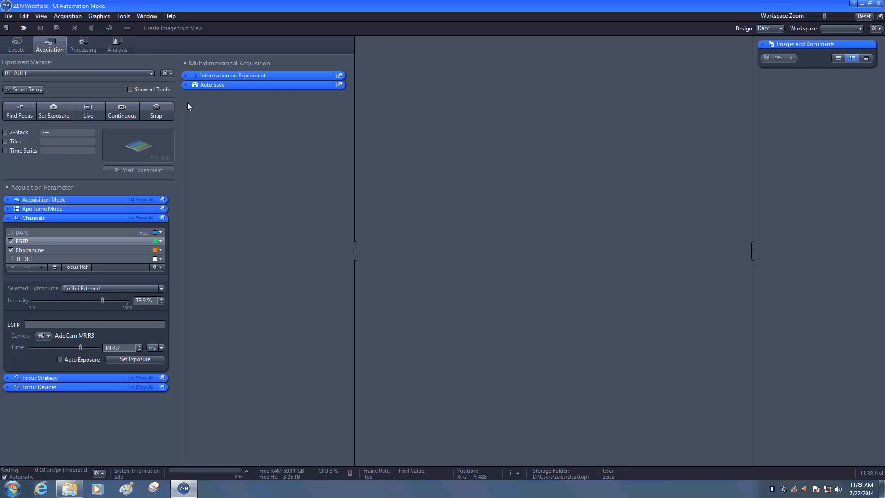
Create a new experiment from the 3-Channel DIC template, named with the owner's first name followed by "Awesome Imaging Experiment"
left_click(169, 74)
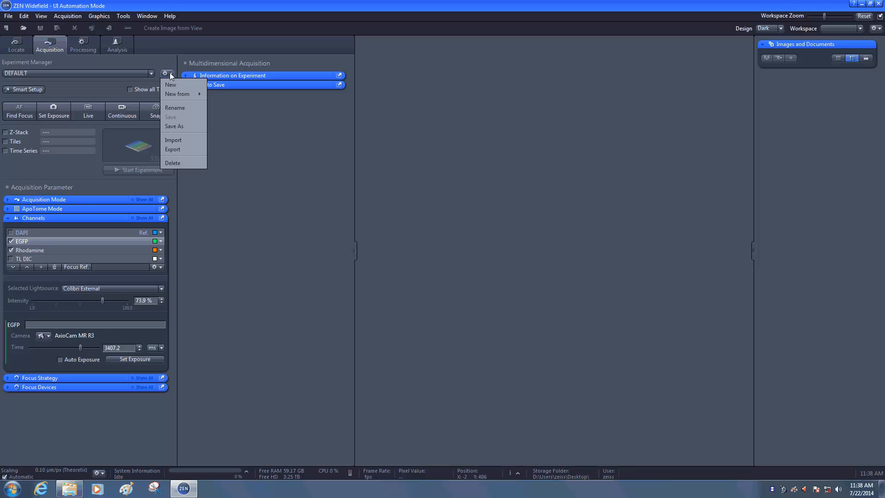
mouse_move(186, 96)
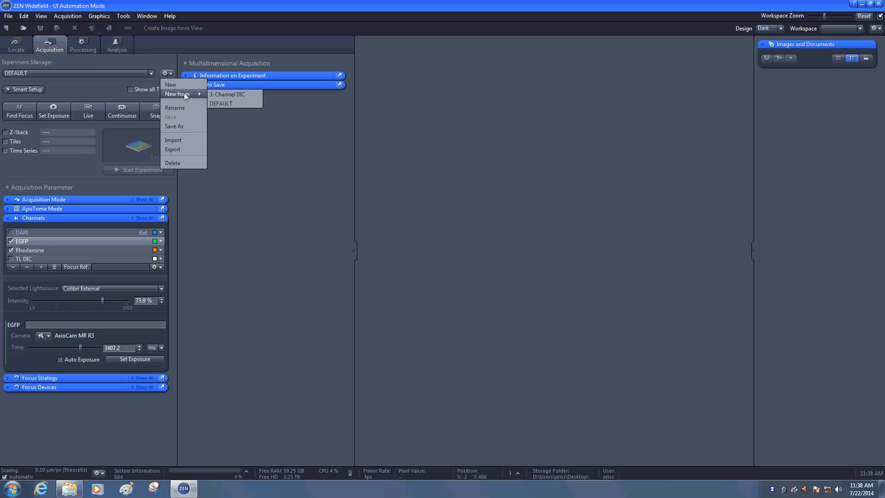
left_click(253, 95)
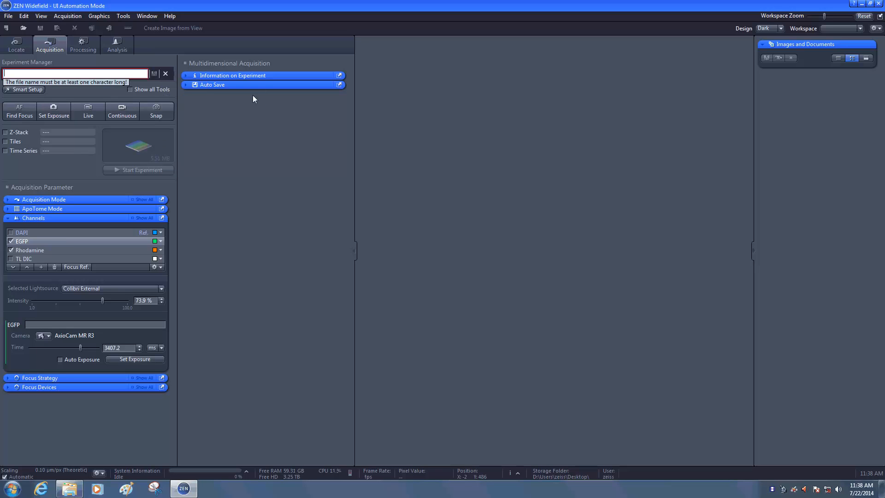
type("Dan's ")
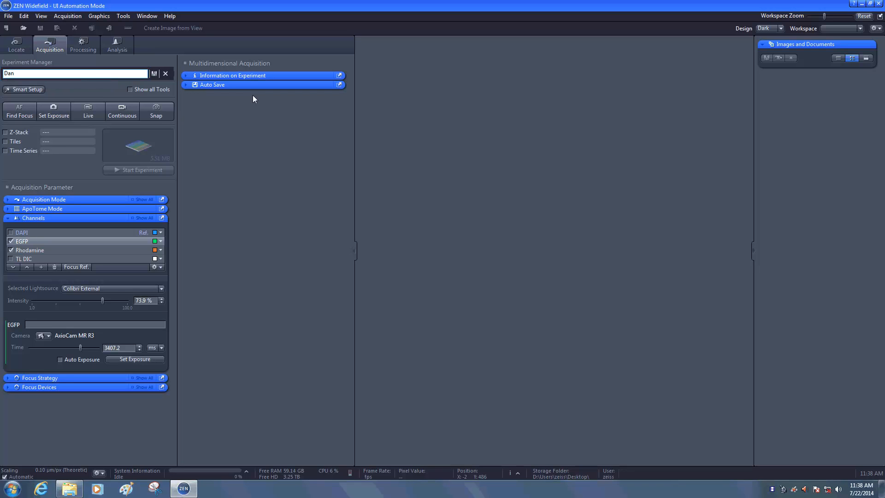
type("Awesome Imaging Experiment")
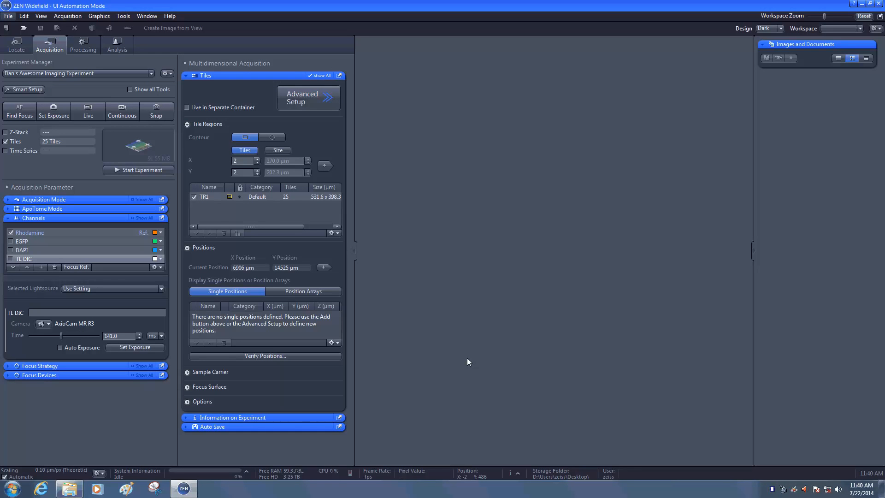
Open the recent image GM-01.czi and reuse its acquisition settings in the current experiment
left_click(7, 16)
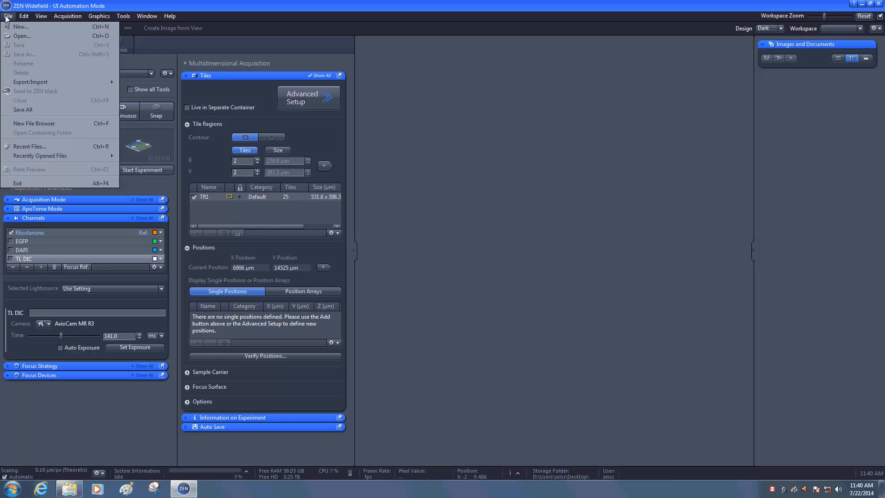
mouse_move(96, 156)
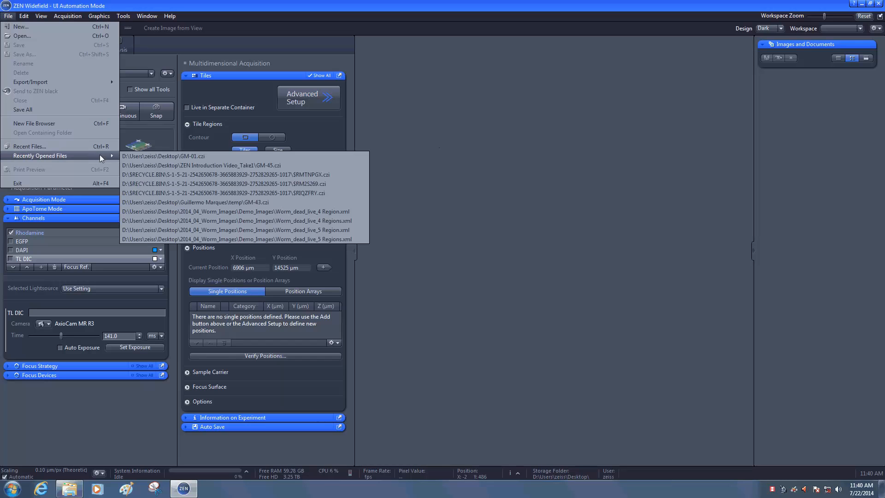
left_click(169, 159)
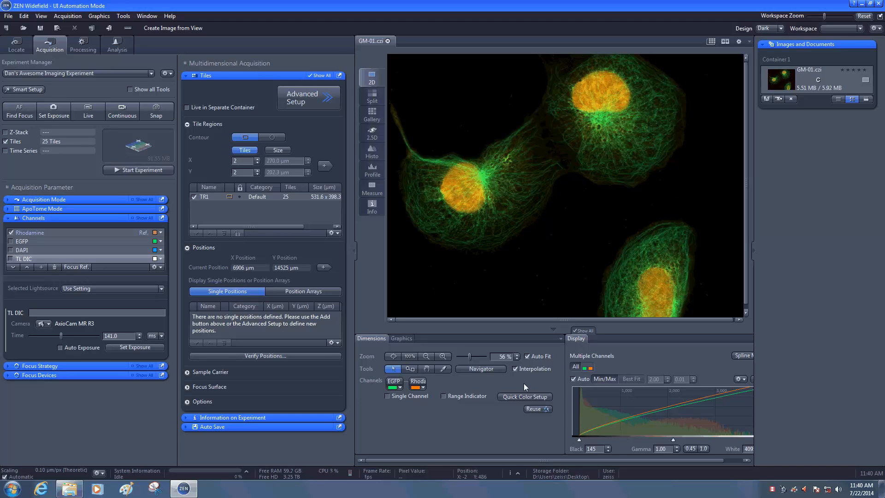
left_click(542, 410)
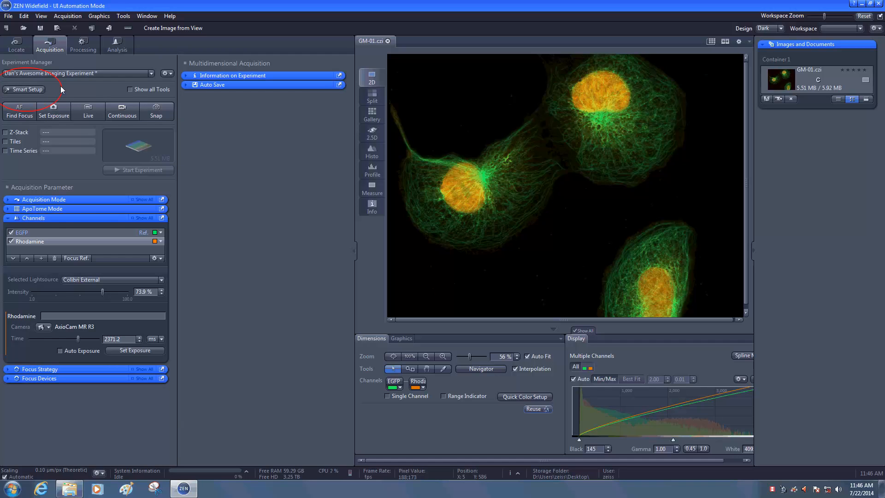
Open Smart Setup and delete the existing Alexa Fluor 594 and Alexa Fluor 488 entries
left_click(34, 90)
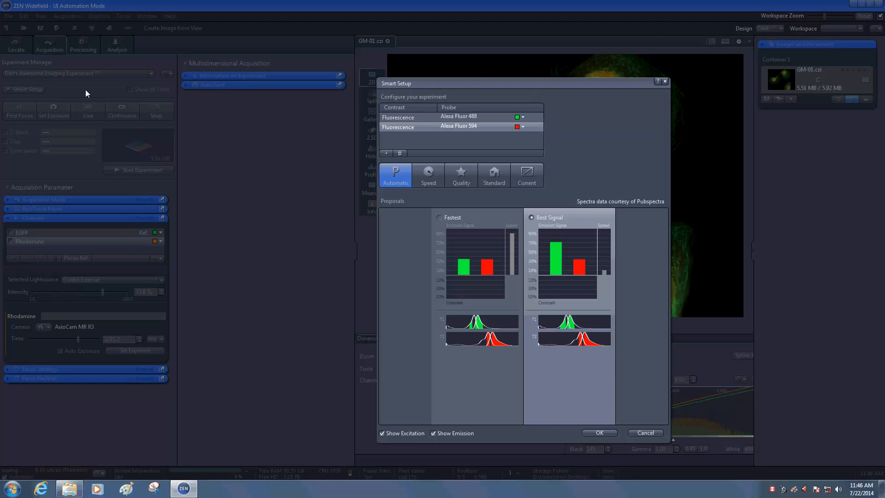
left_click_drag(430, 84, 370, 76)
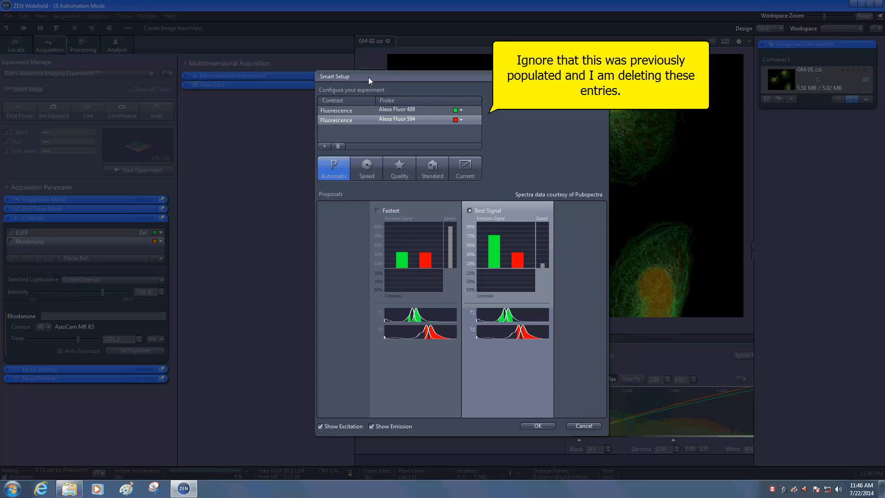
left_click(338, 147)
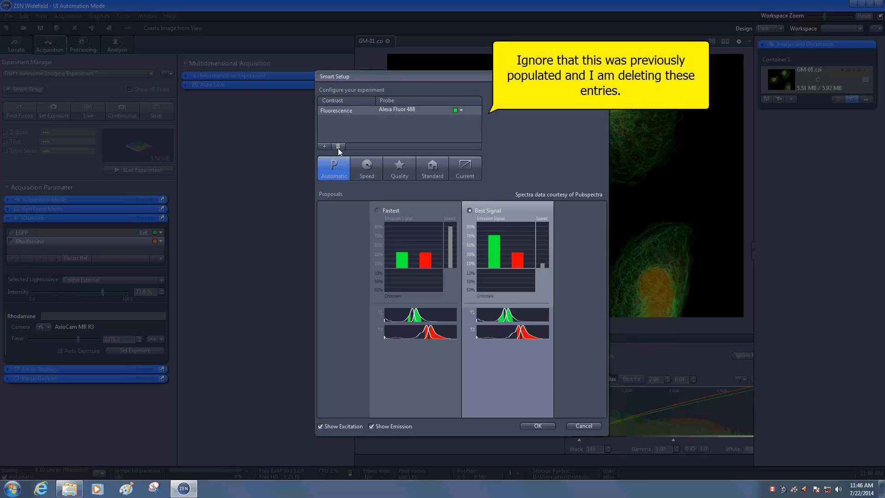
left_click(336, 147)
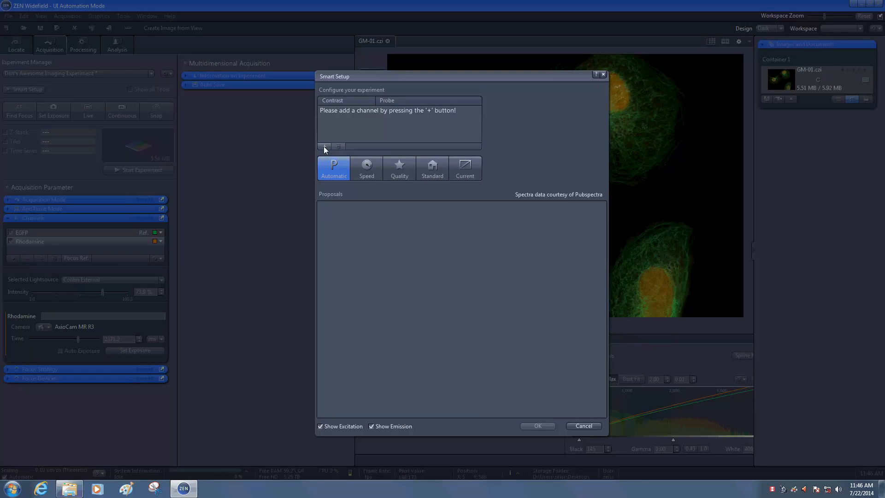
Search the dye database for "alexa" and add Alexa Fluor 488 and Alexa Fluor 594 as channels
left_click(325, 146)
left_click_drag(787, 126, 559, 129)
type("alexa")
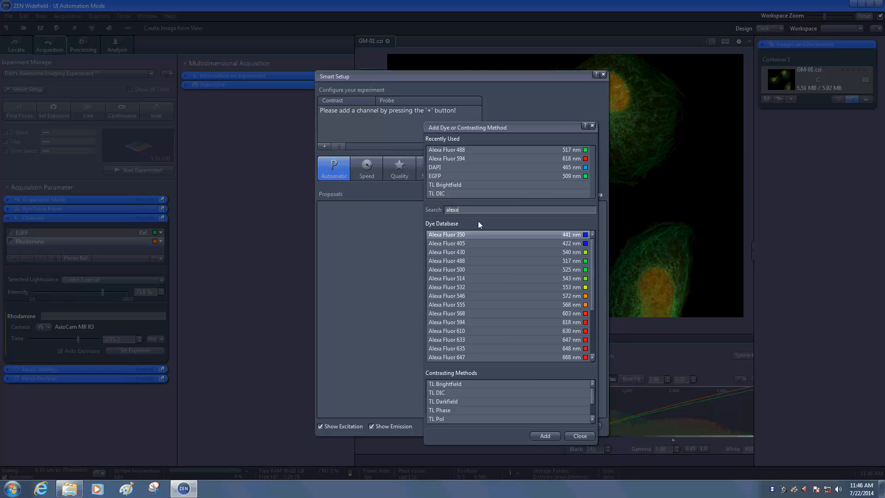
double_click(469, 261)
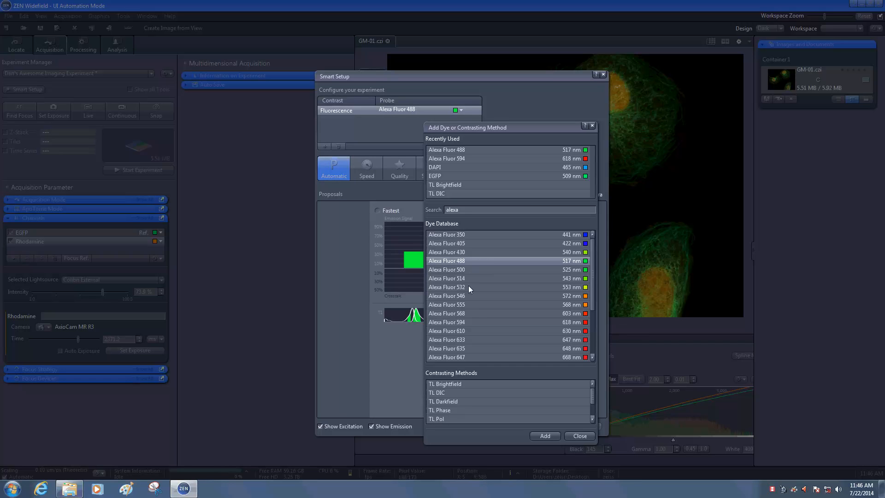
double_click(474, 322)
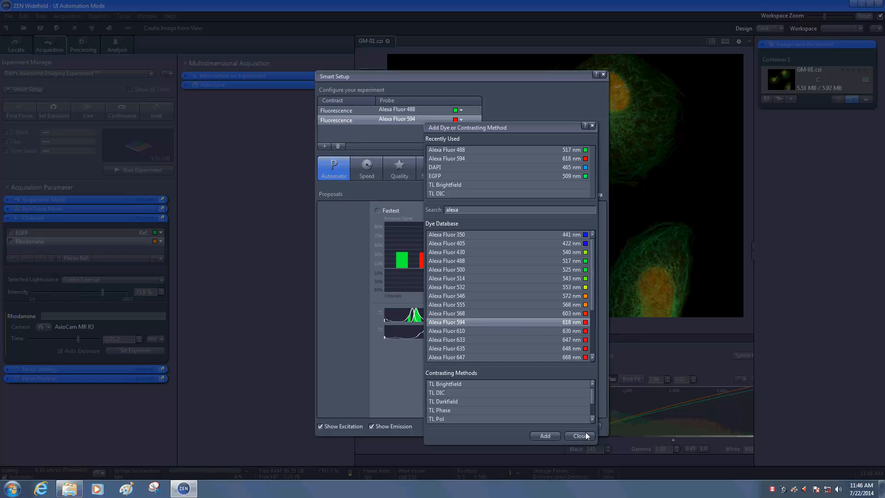
Clear the dye search to browse the full database, and apply the Best Signal proposal to the experiment
left_click_drag(474, 209, 411, 210)
key("BackSpace")
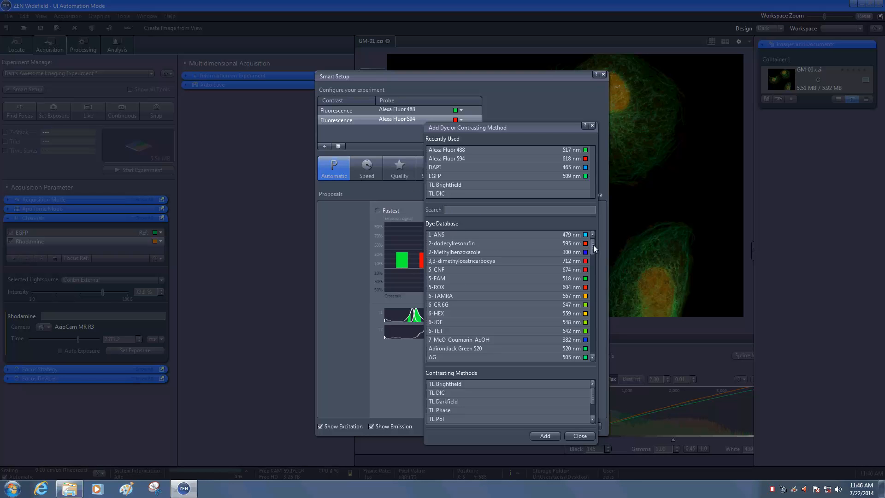
left_click_drag(593, 245, 597, 328)
left_click(586, 436)
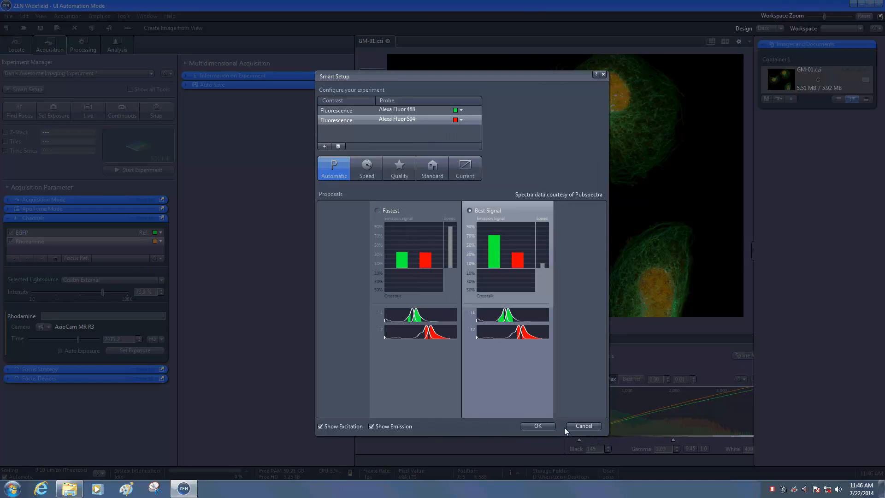
left_click(547, 424)
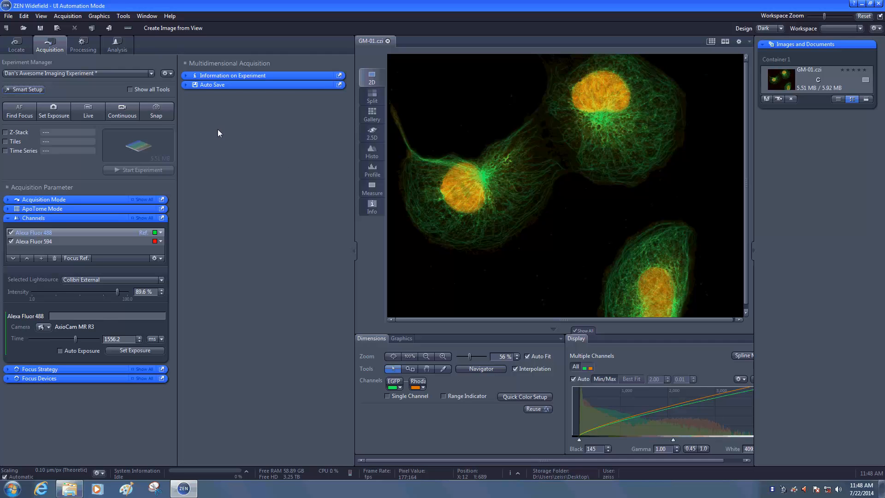
Look over the available experiments and review the Smart Setup configuration without changing it
left_click(134, 75)
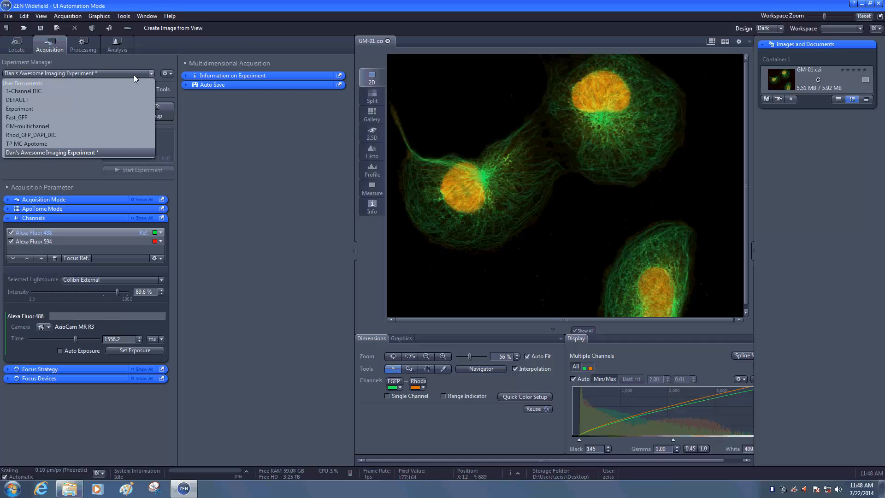
left_click(131, 61)
left_click(167, 76)
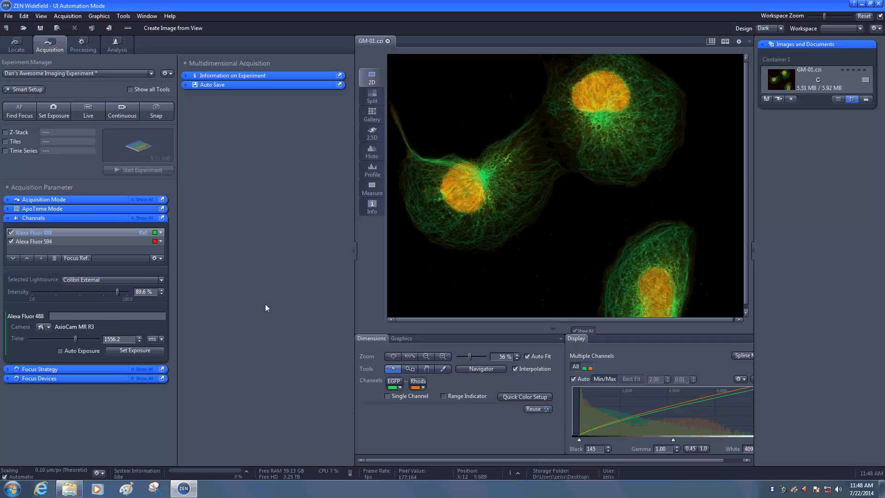
left_click(20, 89)
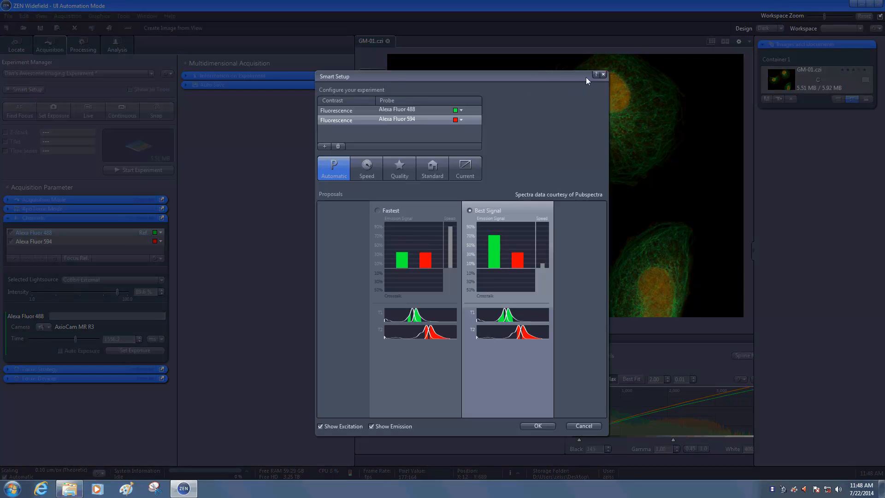
left_click(604, 74)
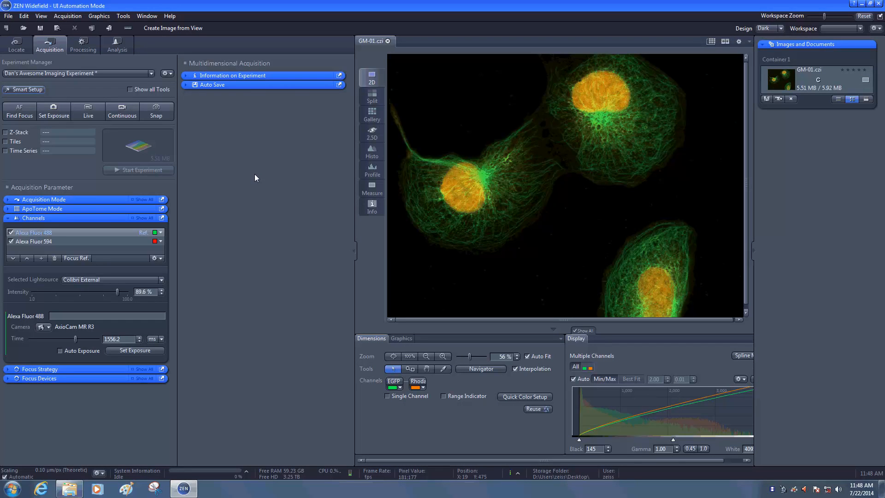
Collapse the channel settings, show all acquisition tools and expand the experiment's light path settings
left_click(102, 219)
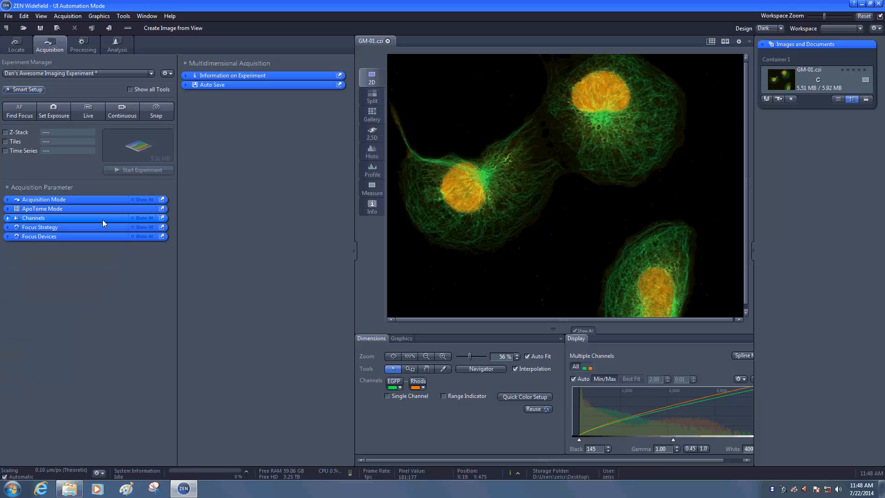
left_click(132, 88)
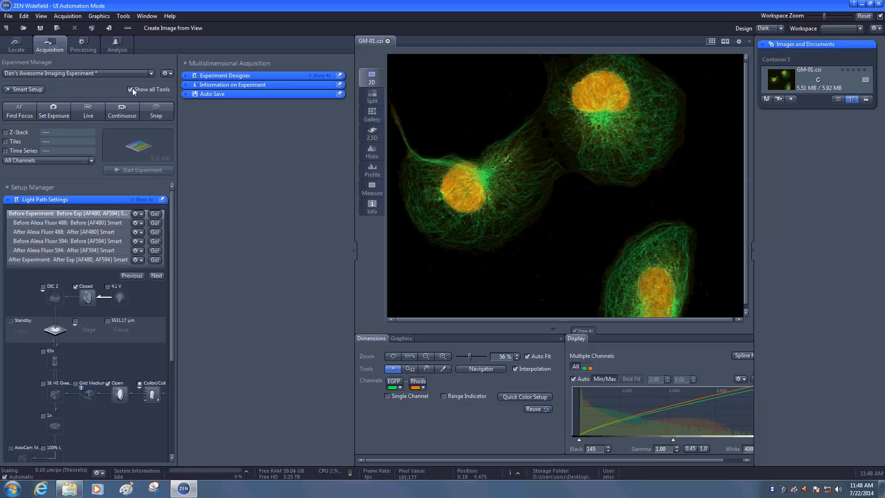
left_click(102, 200)
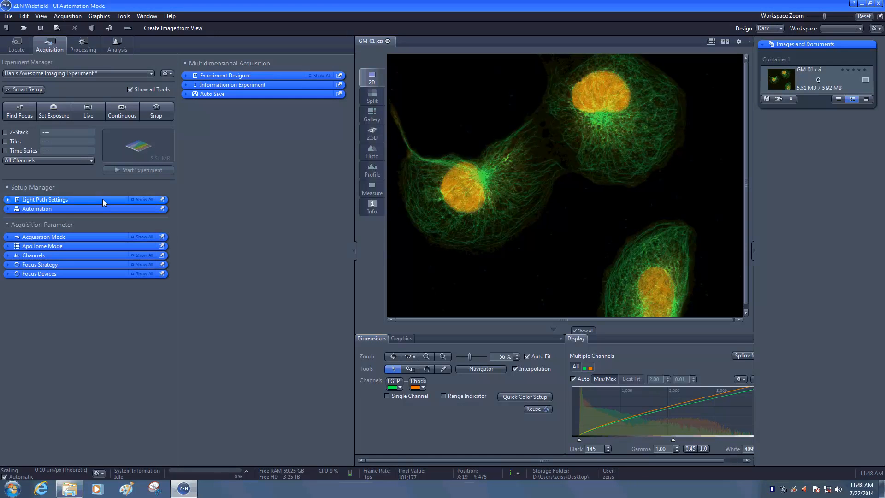
left_click(102, 199)
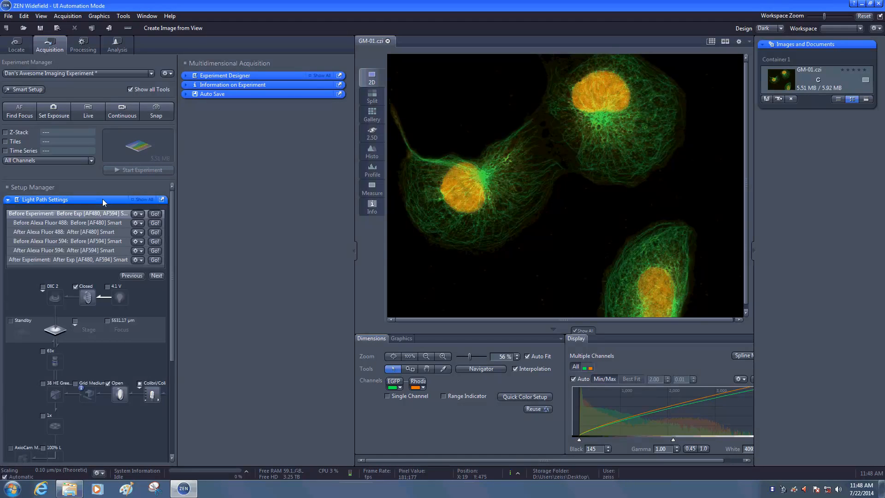
Examine the light path before and after each Alexa Fluor channel and after the experiment, and hide the extra tools
mouse_move(173, 228)
left_mouse_down()
mouse_move(175, 325)
mouse_move(176, 231)
left_mouse_up()
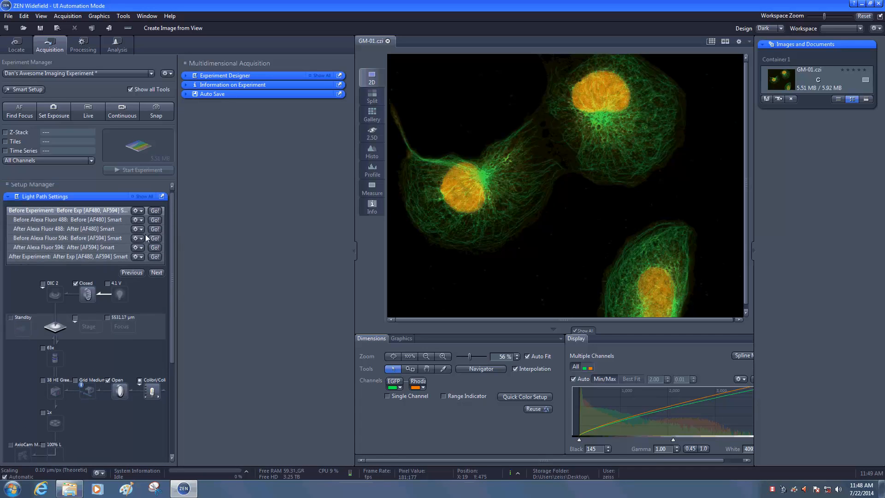
left_click(97, 220)
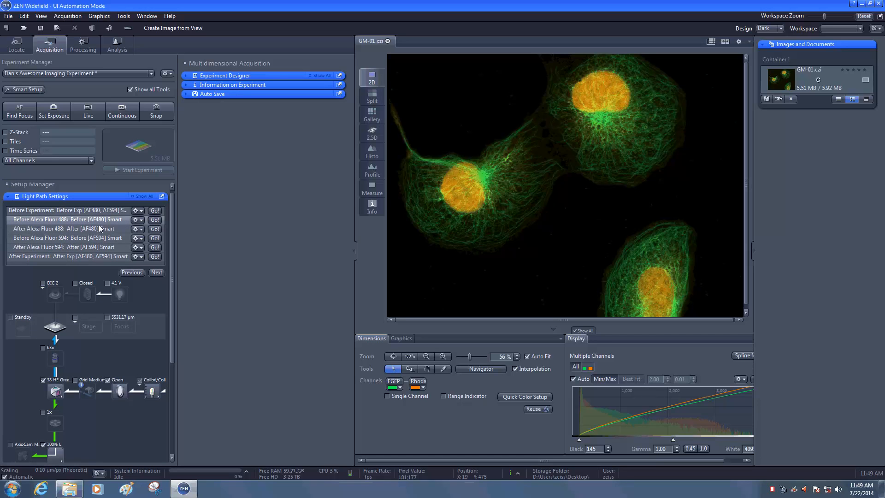
left_click(99, 229)
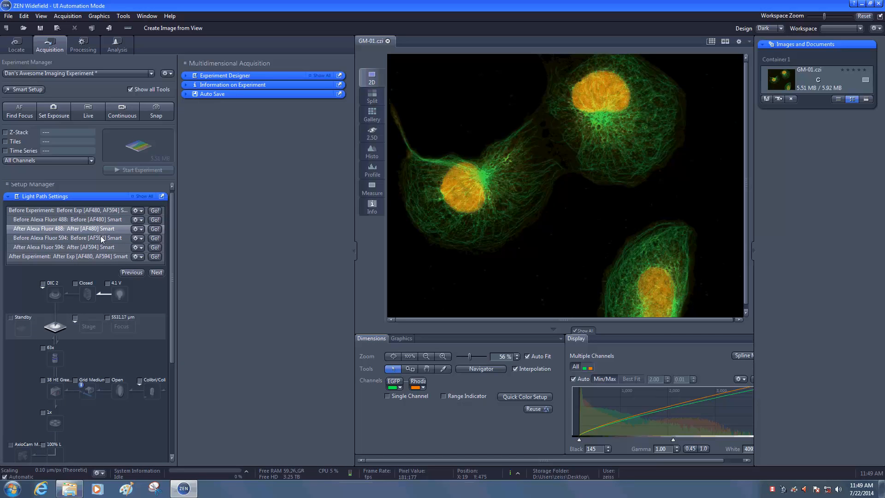
left_click(102, 239)
left_click(104, 247)
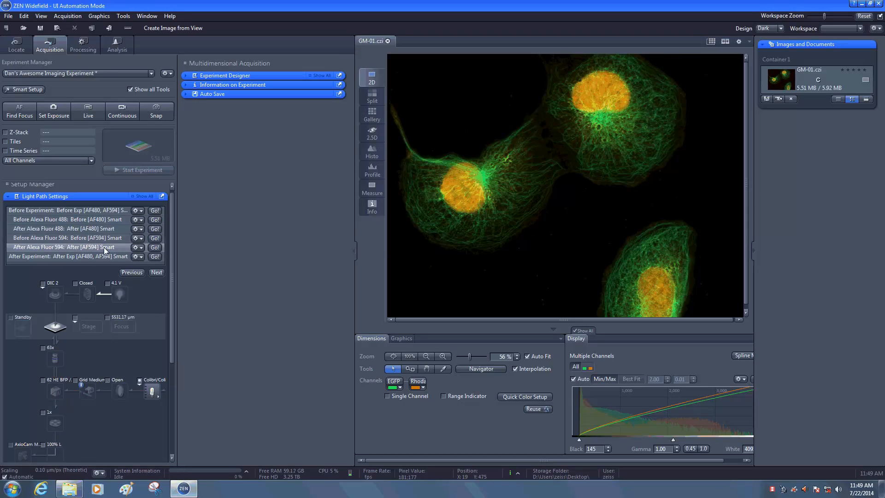
left_click(106, 256)
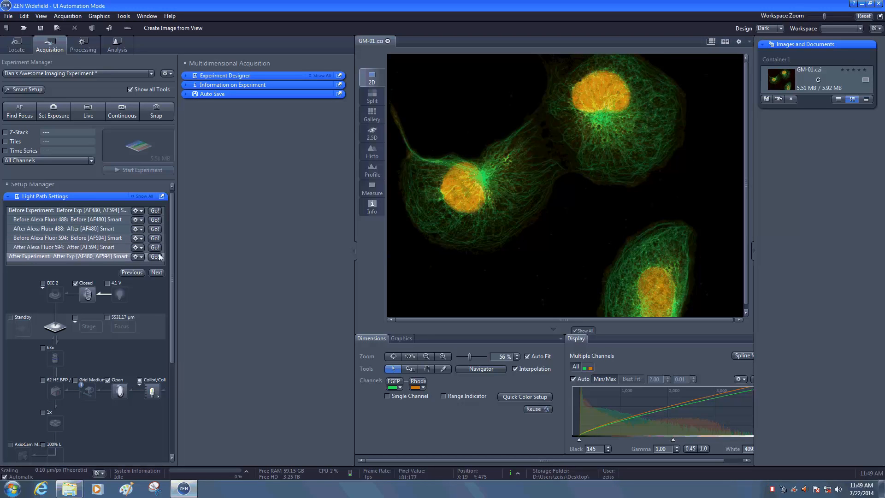
left_click_drag(172, 250, 173, 240)
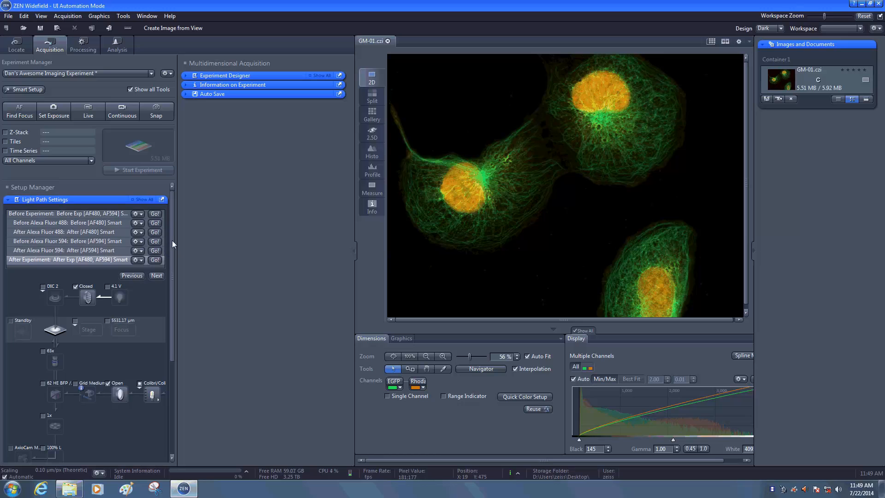
left_click(115, 201)
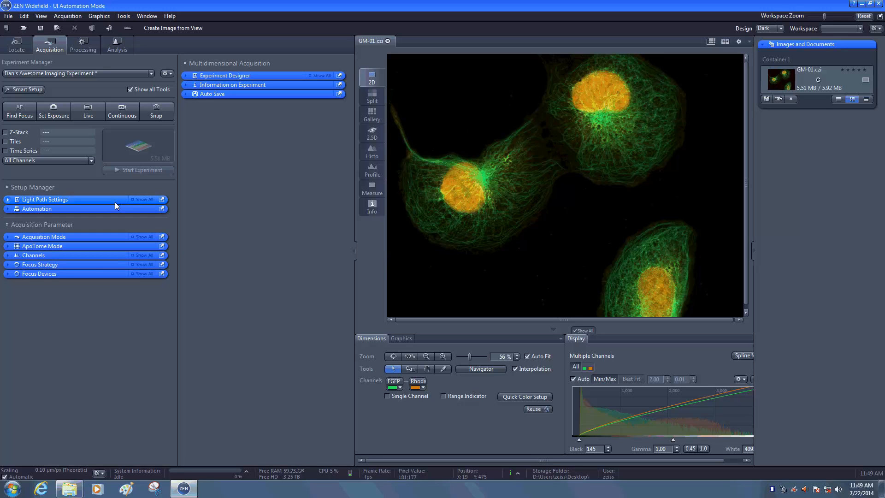
left_click(130, 90)
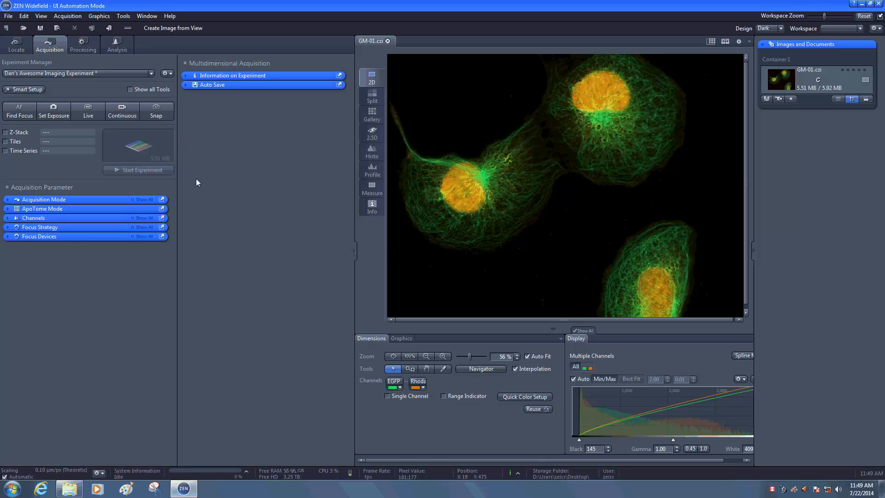
Expand the channel settings and load the DEFAULT experiment
left_click(95, 218)
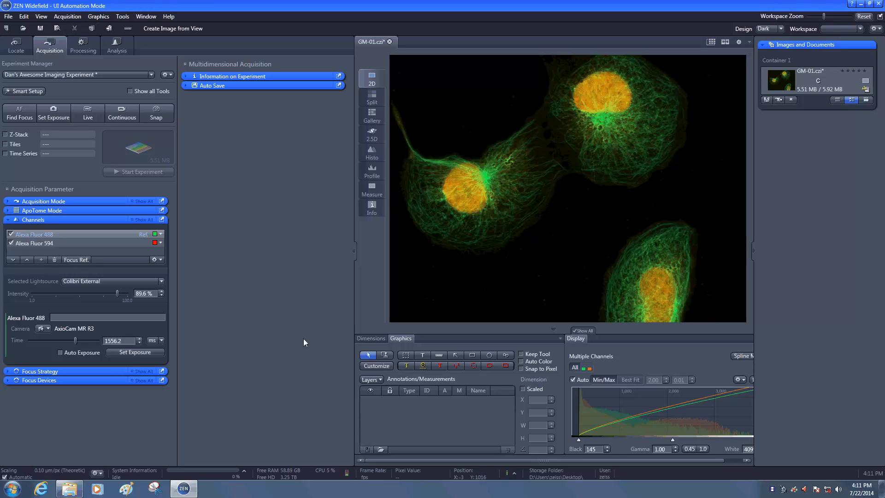
left_click(151, 73)
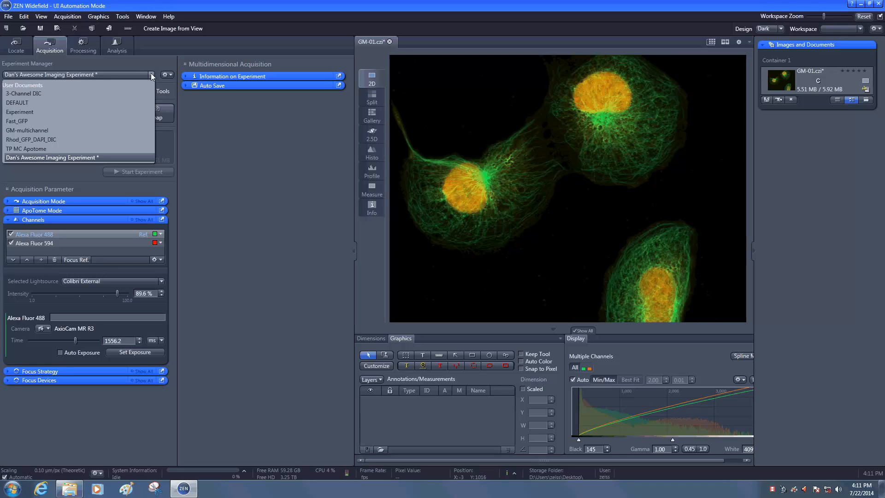
left_click(80, 102)
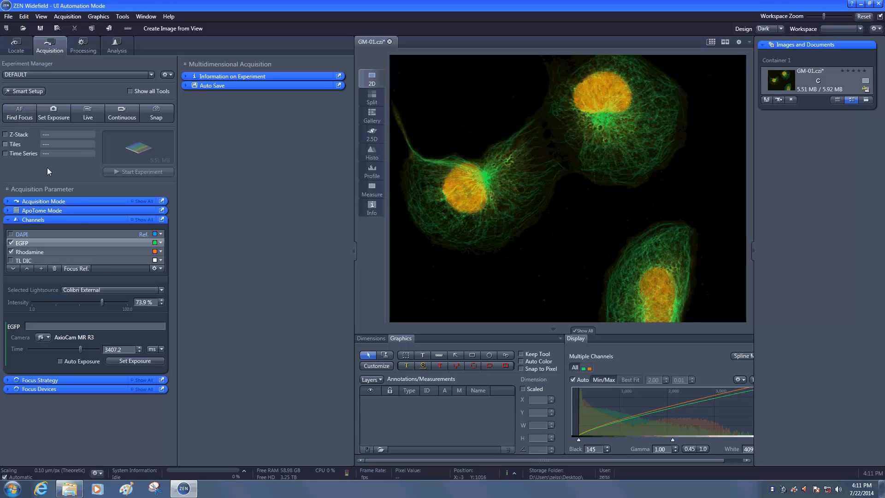
Collapse the channel settings, show all Focus Devices options, and examine the software autofocus and Definite Focus settings
left_click(78, 220)
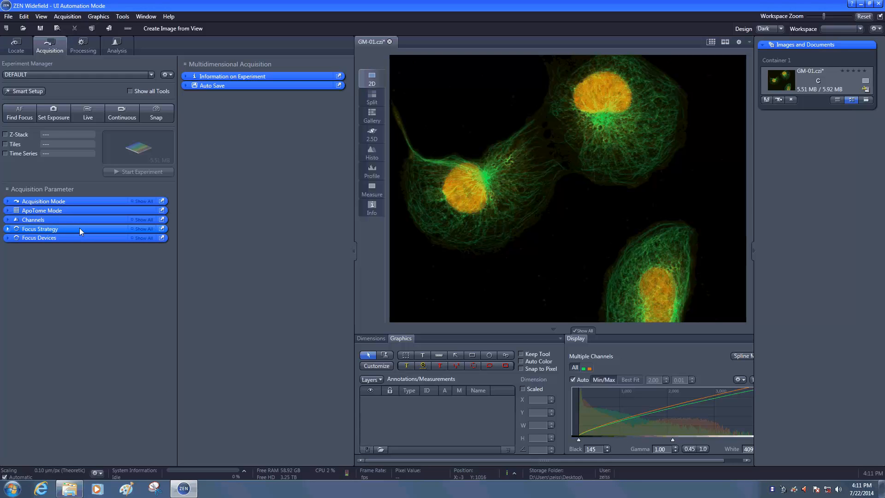
left_click(82, 237)
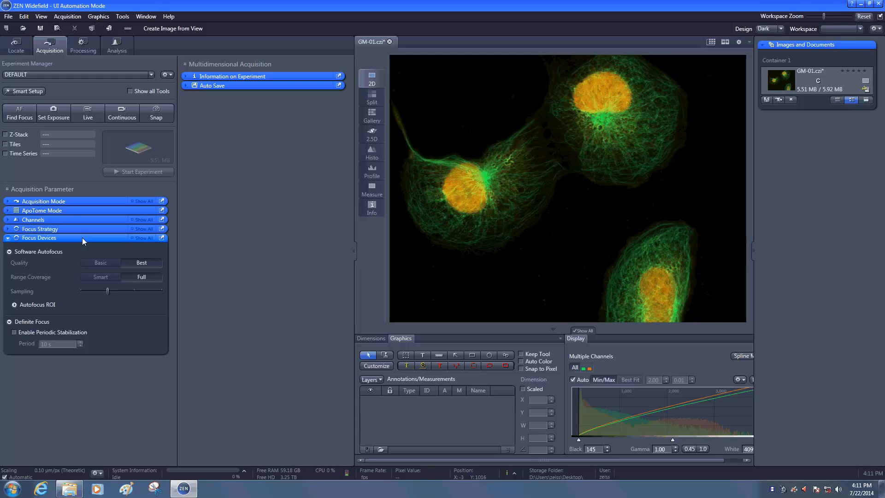
left_click(140, 237)
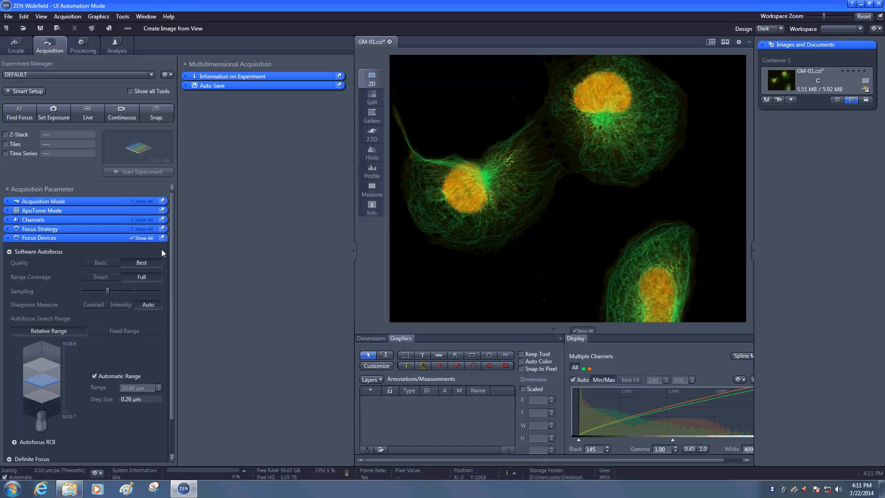
left_click_drag(173, 253, 172, 292)
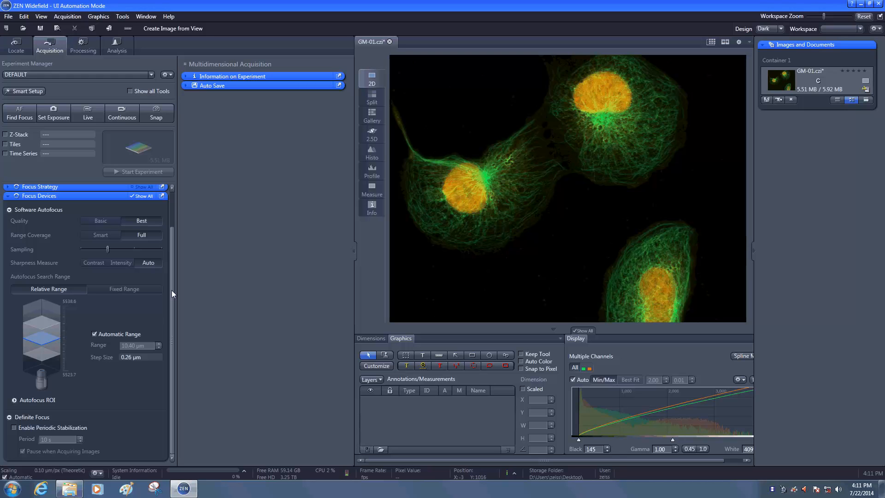
left_click(109, 196)
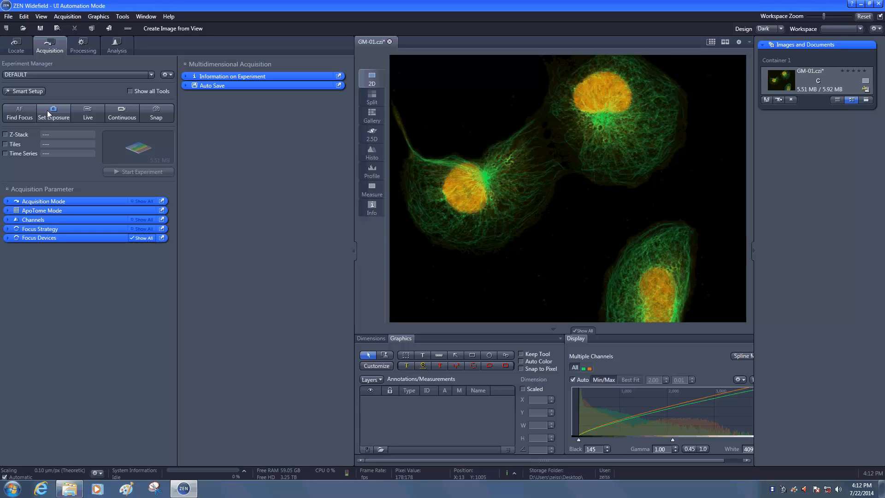
Expand the channel settings and automatically set the exposure for the checked EGFP and Rhodamine channels
left_click(58, 219)
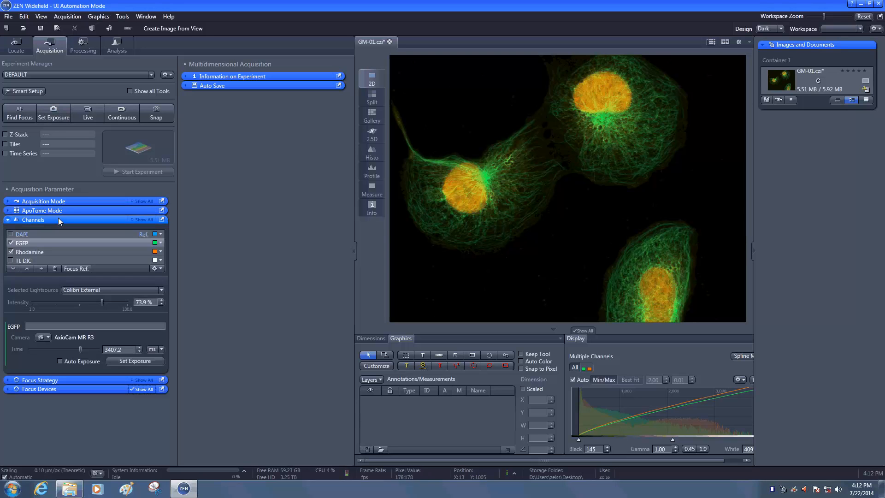
left_click(51, 114)
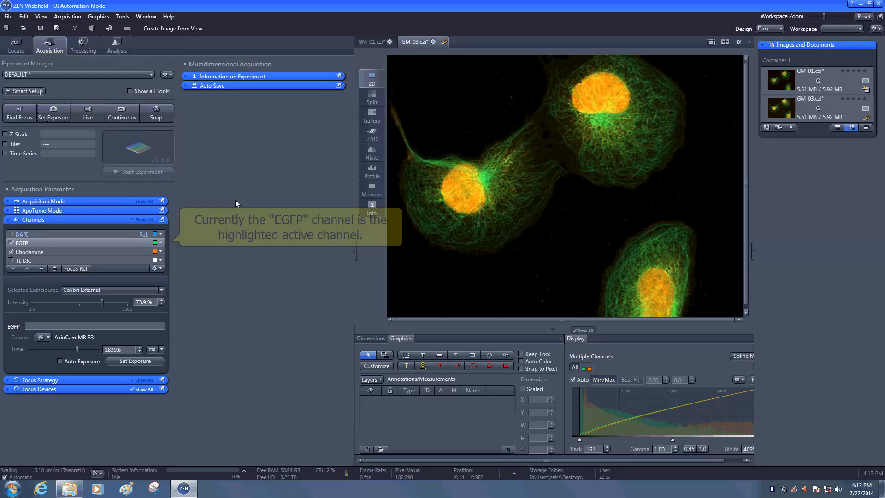
View the EGFP channel live, switch the live view to Rhodamine and back to EGFP, and stop it
left_click(82, 115)
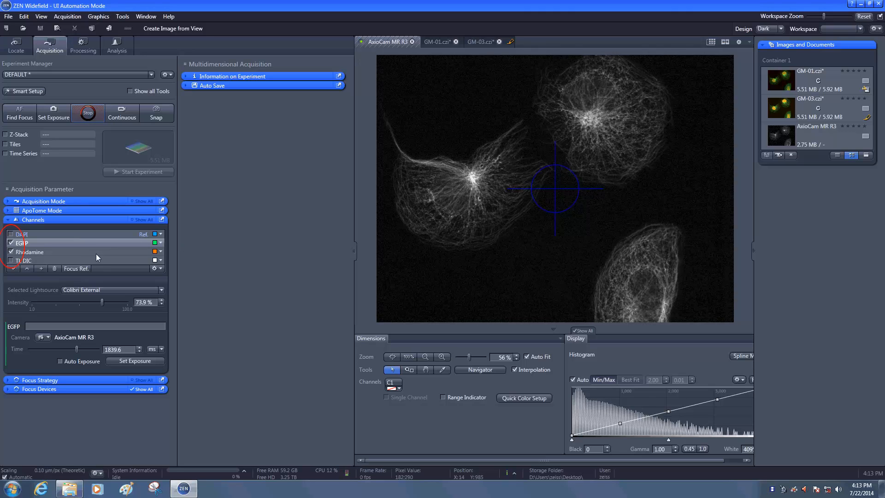
left_click(70, 252)
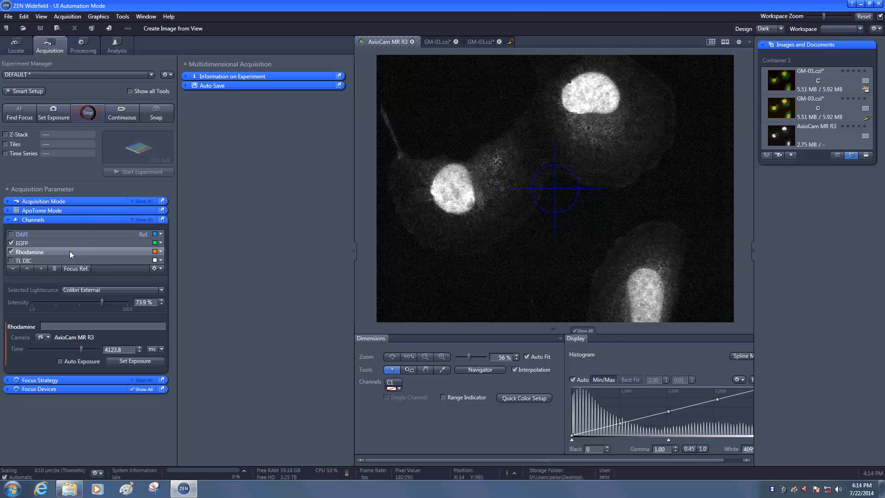
left_click(71, 242)
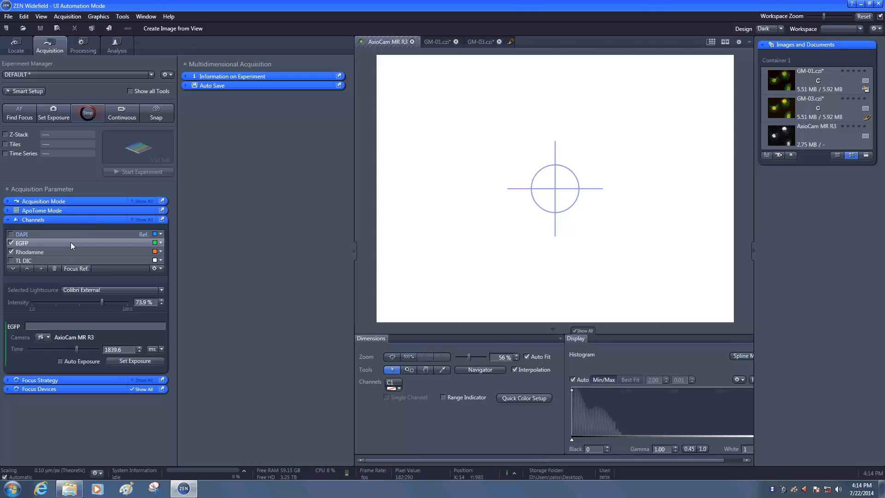
left_click(10, 243)
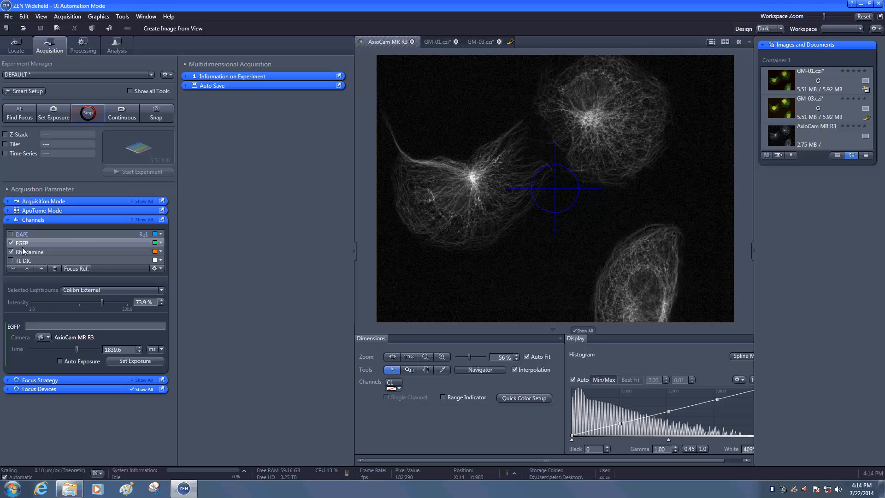
left_click(88, 114)
Snap an image of the checked EGFP and Rhodamine channels, and run and stop a continuous acquisition
left_click(155, 114)
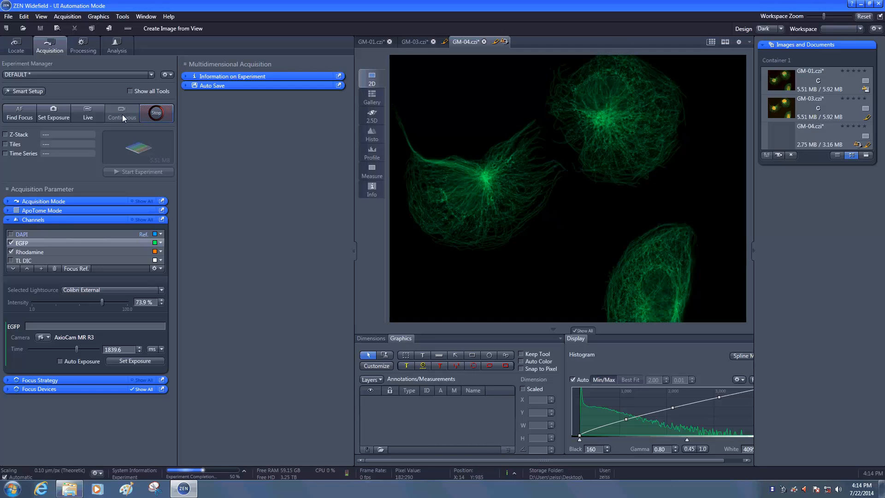
left_click(123, 114)
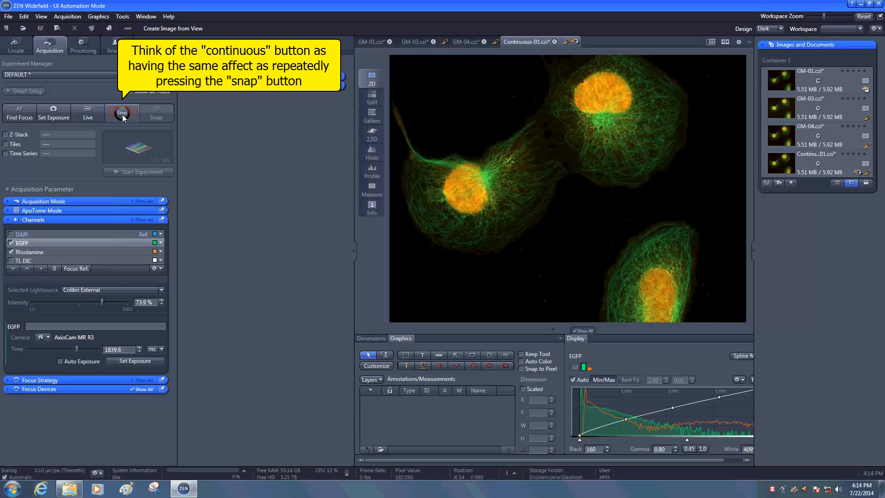
left_click(123, 116)
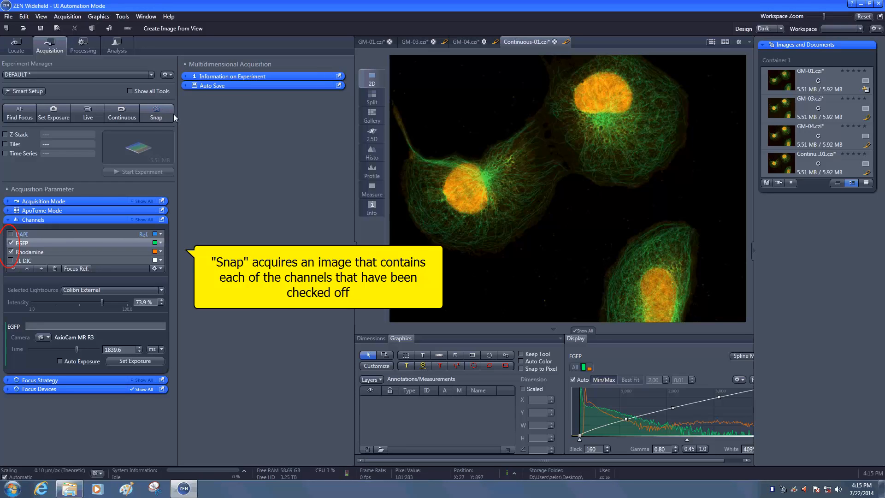
Add a time series to the experiment and look over its duration and interval options
left_click(11, 252)
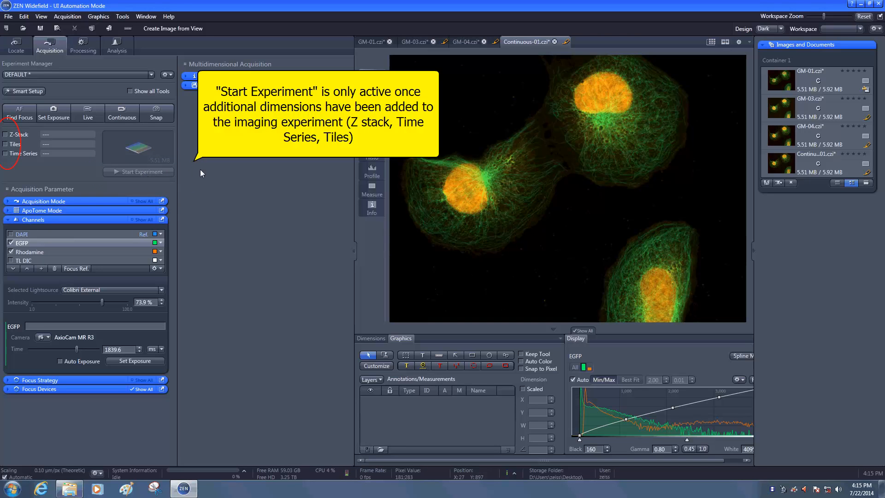
left_click(6, 154)
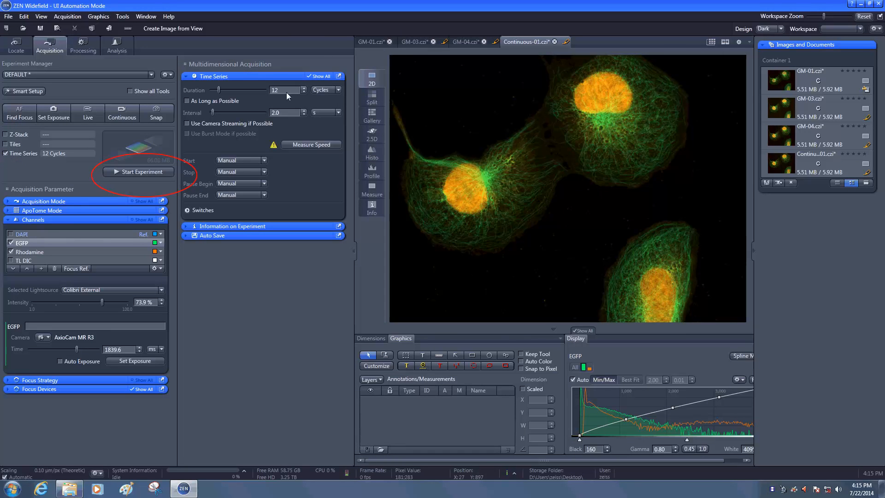
left_click(323, 78)
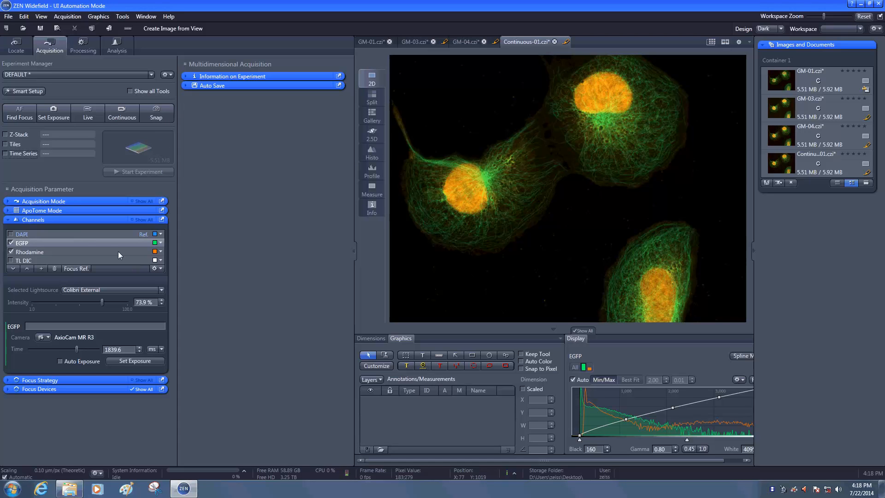
Look over the standard and custom display colors for the EGFP channel without changing its color
left_click(161, 243)
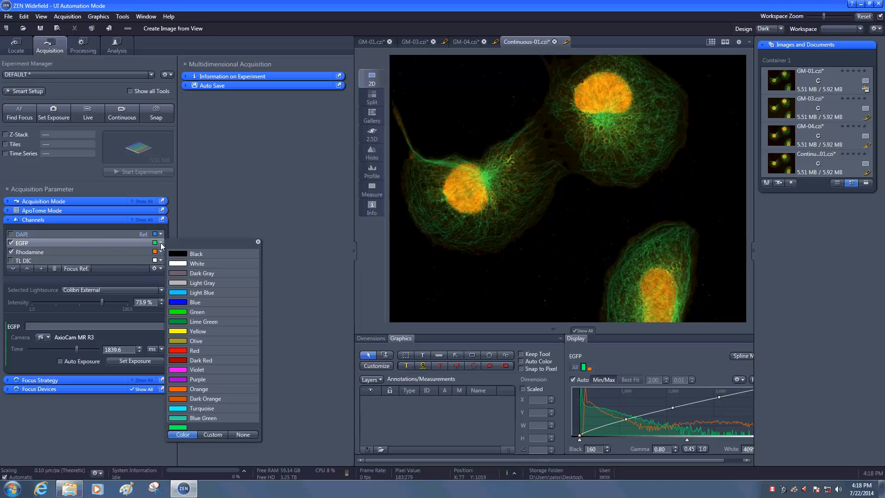
left_click(208, 435)
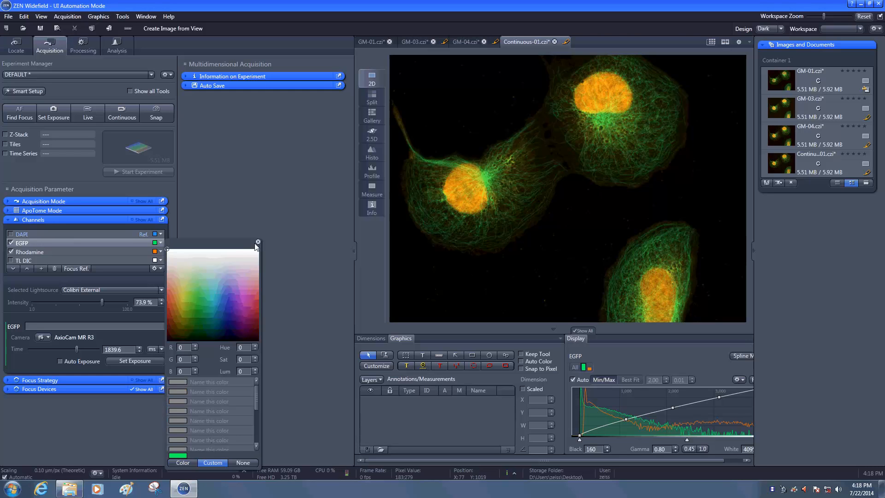
left_click(257, 242)
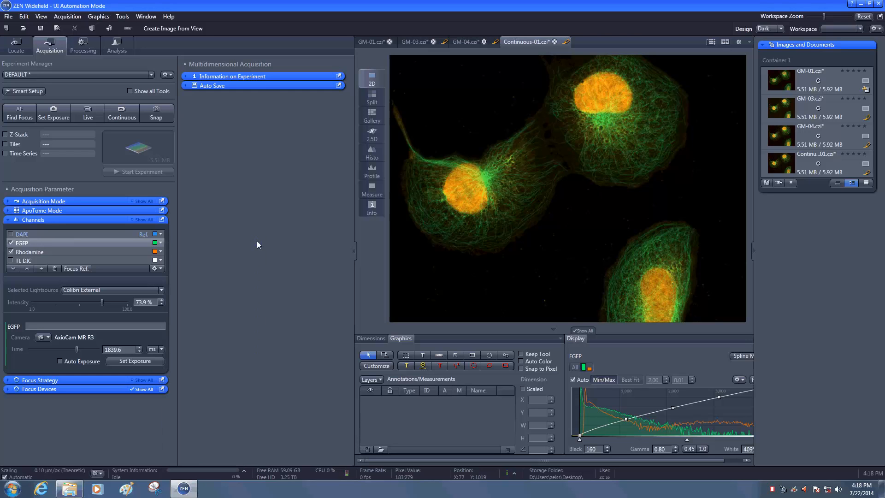
Examine the dyes and contrasting methods available for a new channel without adding one
left_click(42, 268)
left_click_drag(430, 127, 290, 110)
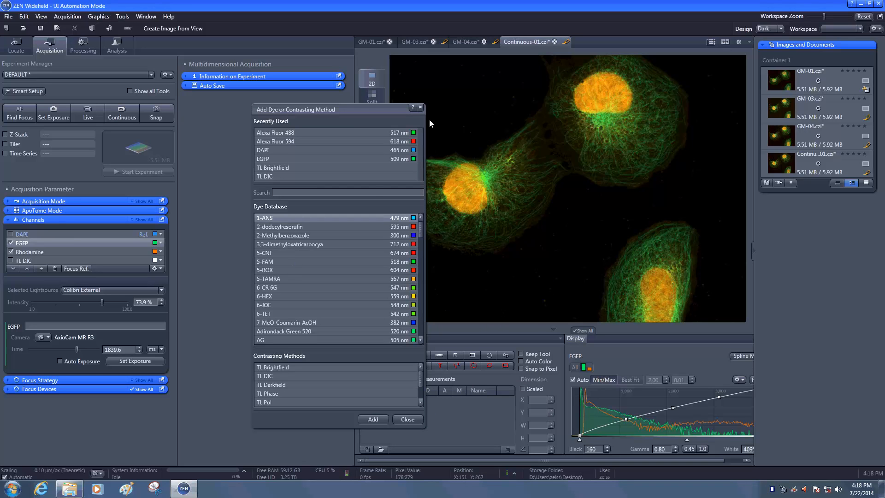
left_click(420, 108)
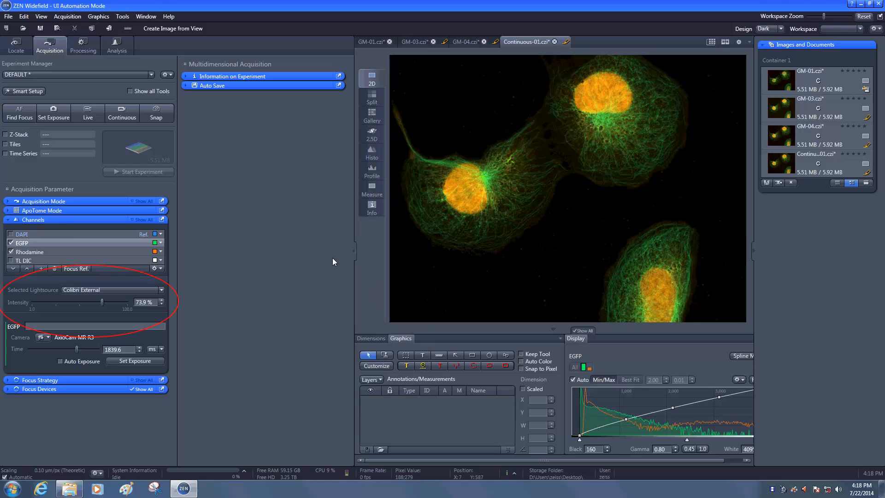
Check the EGFP channel's light source choices and set its Colibri External intensity to 26.1 %
left_click(79, 289)
left_click(79, 288)
left_click_drag(101, 303, 55, 304)
Check the available cameras and compare the light source and camera settings of the DAPI and EGFP channels
left_click(48, 337)
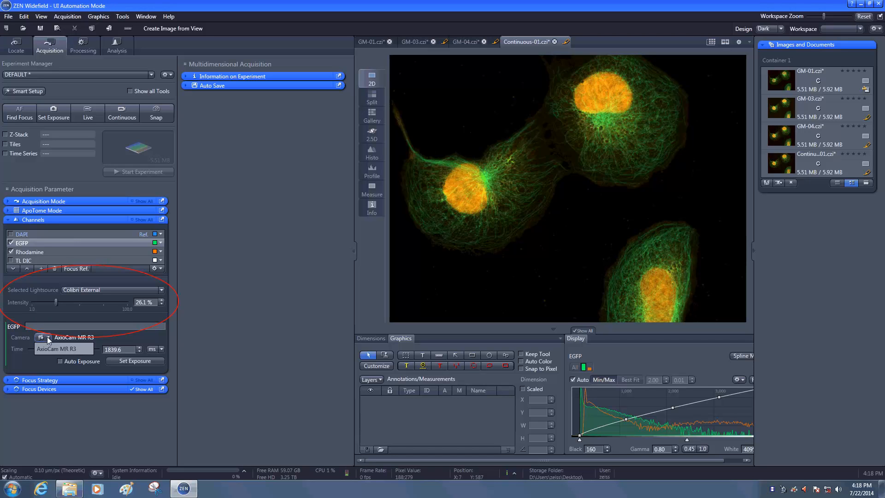
left_click(124, 337)
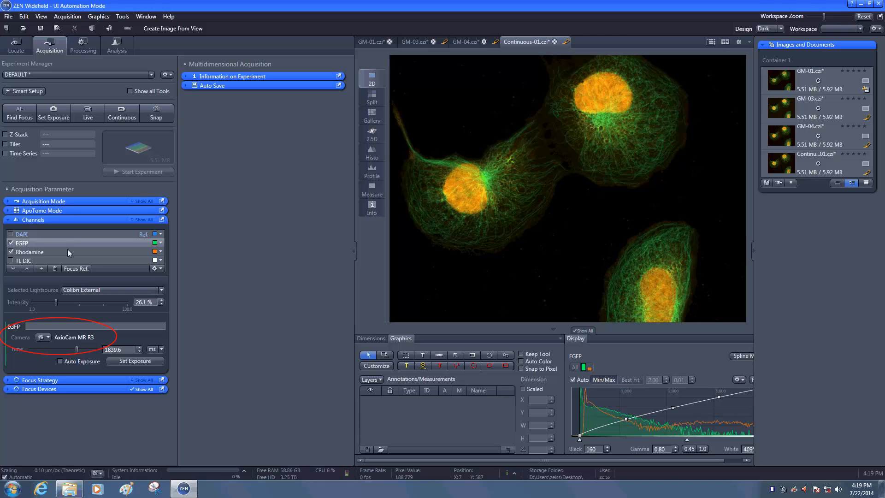
left_click(66, 234)
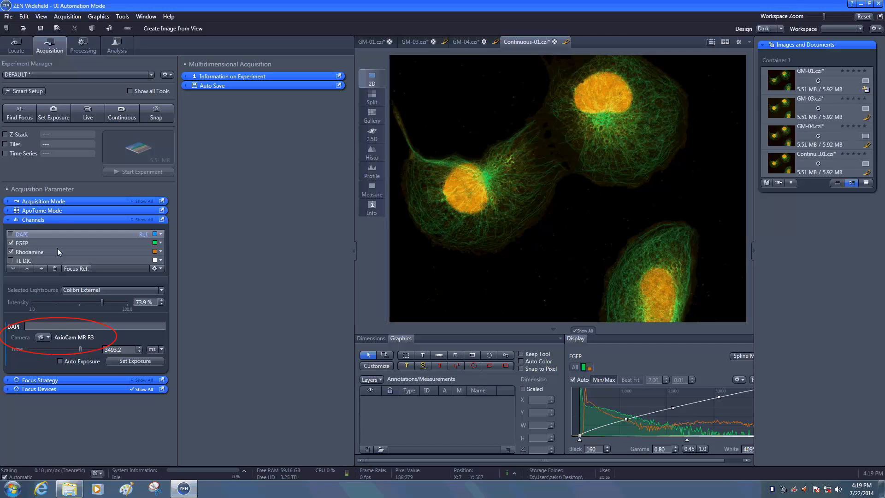
left_click(57, 243)
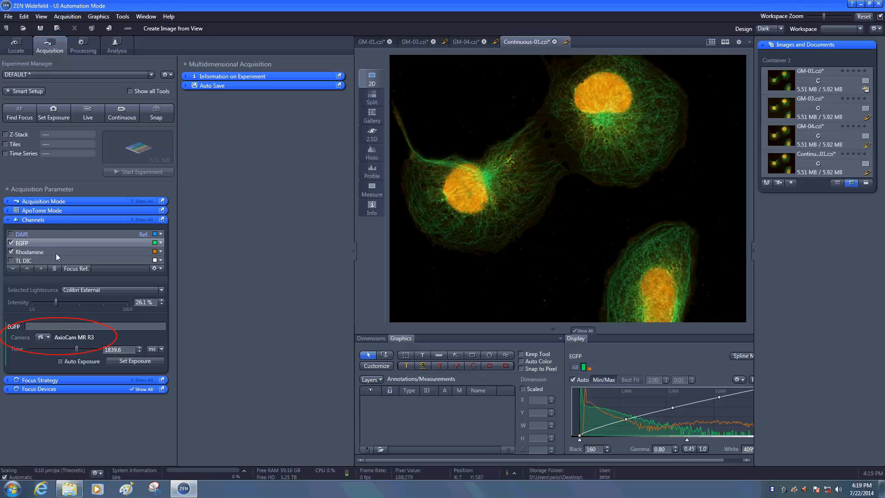
left_click(48, 336)
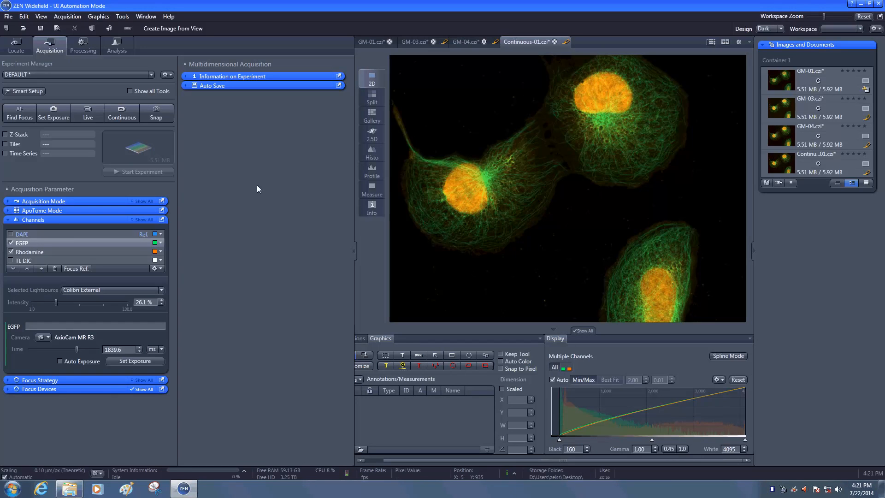
Start the live view of EGFP, try a shorter exposure time, and set the time to 2500 ms
left_click(81, 116)
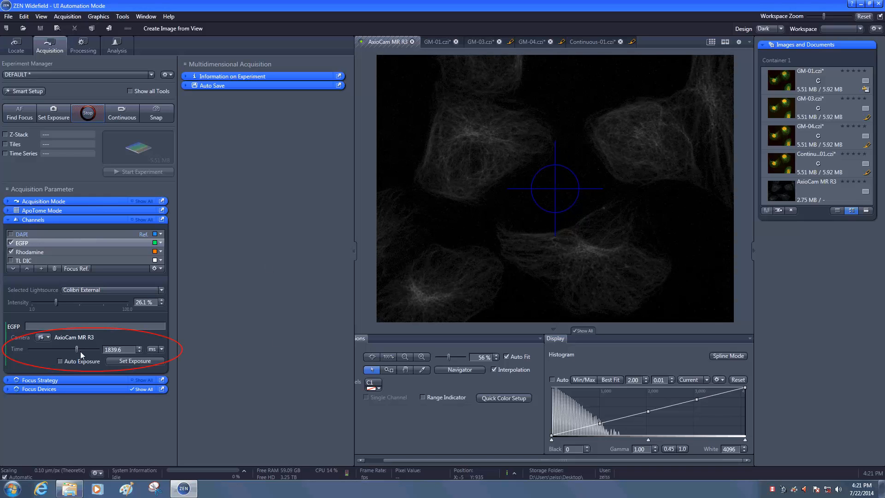
left_click_drag(77, 349, 60, 350)
left_click_drag(125, 350, 68, 348)
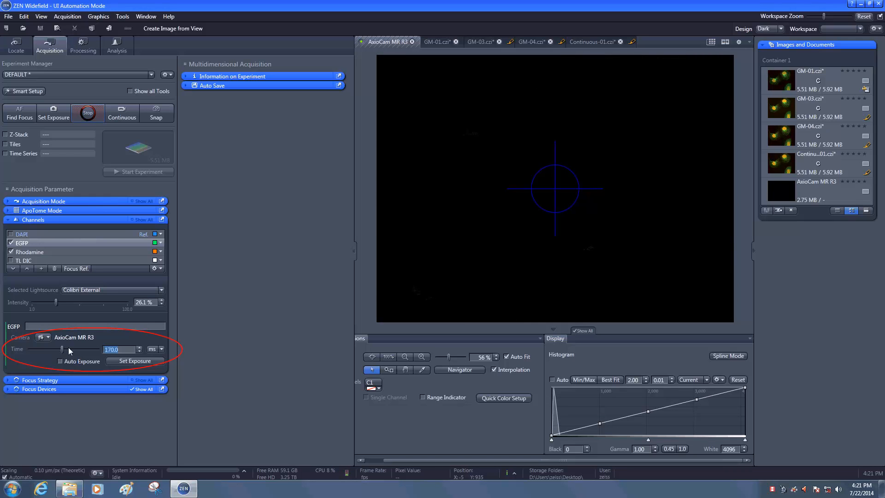
type("2500")
key("Return")
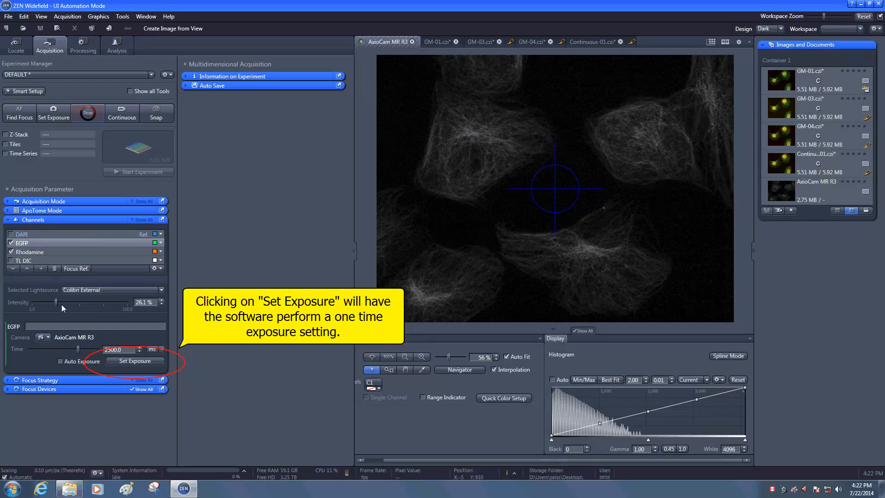
Raise the EGFP light source intensity to 86.9 % and run a one-time automatic exposure setting for it
left_click_drag(55, 303, 114, 300)
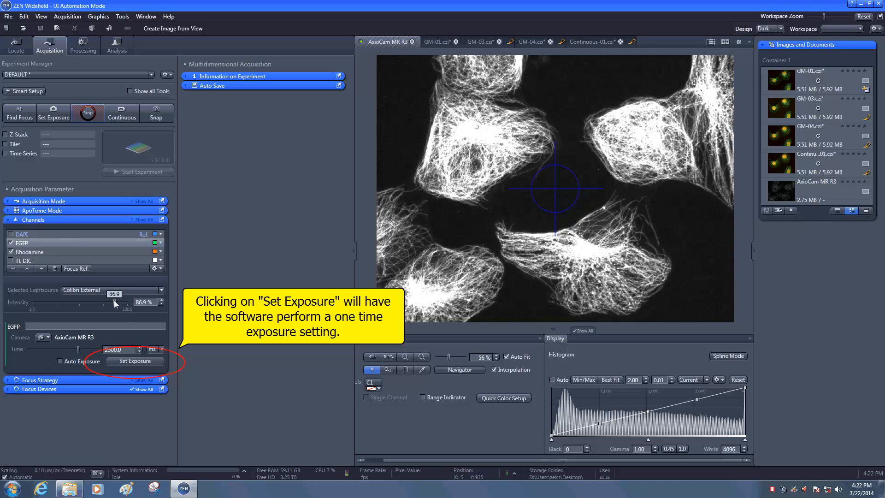
left_click(126, 361)
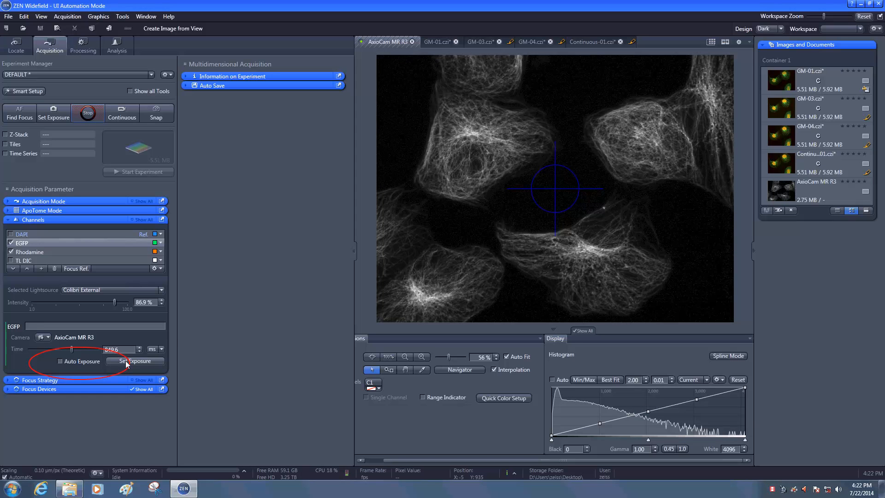
Try Auto Exposure for EGFP and raise its exposure time to 3600 ms with the range indicator on
left_click(61, 362)
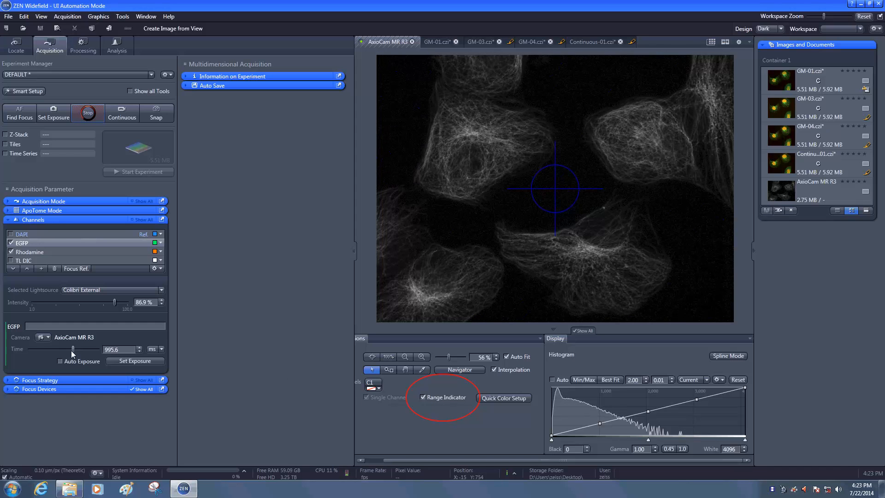
scroll(71, 350, "up", 1)
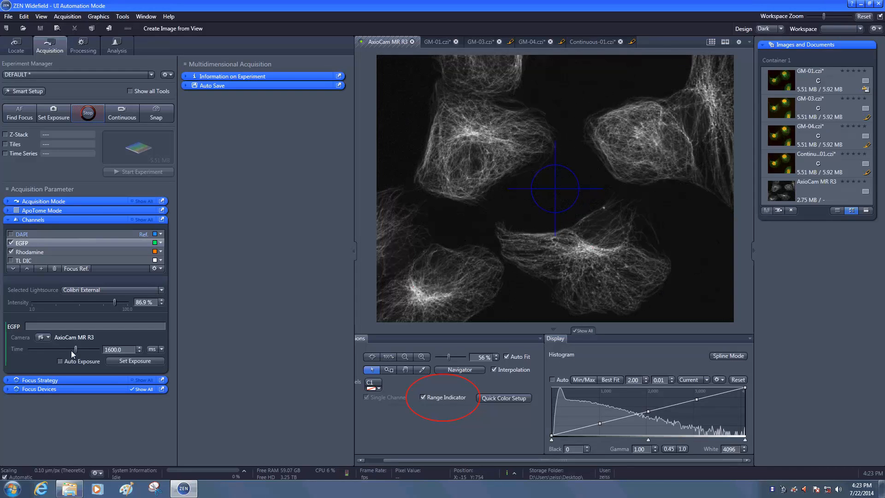
scroll(80, 350, "up", 1)
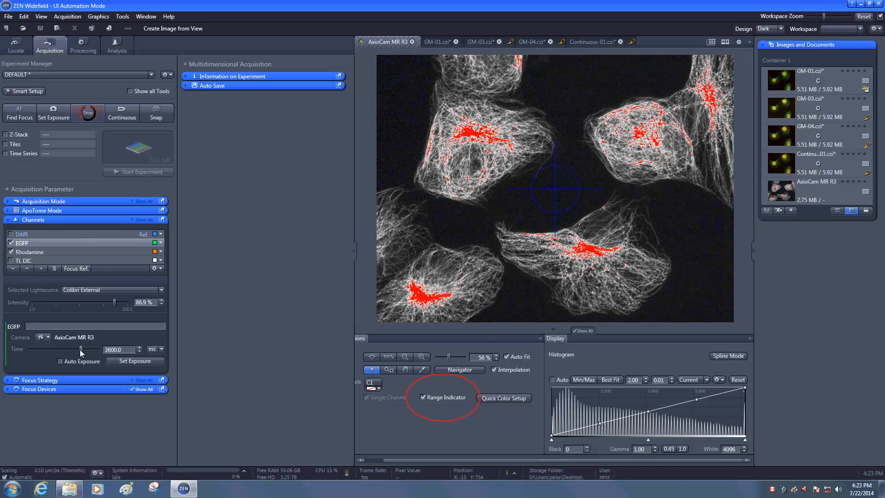
Try an EGFP exposure time of 6500 ms, run a one-time automatic exposure setting for the channel and stop the live view
mouse_move(79, 350)
left_mouse_down()
mouse_move(40, 348)
mouse_move(85, 347)
left_mouse_up()
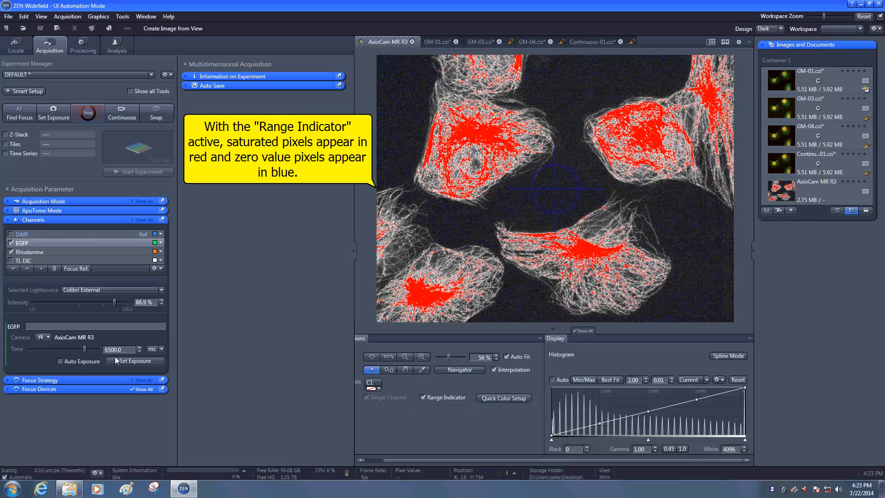
left_click(120, 361)
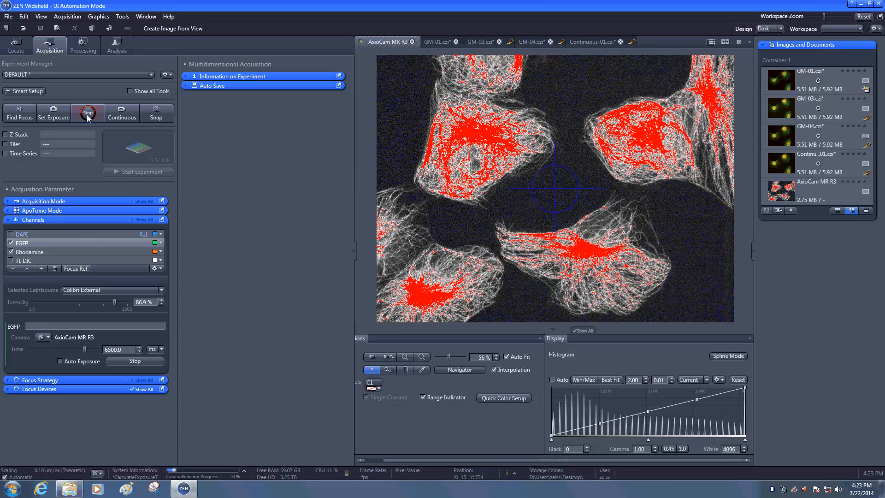
left_click(88, 113)
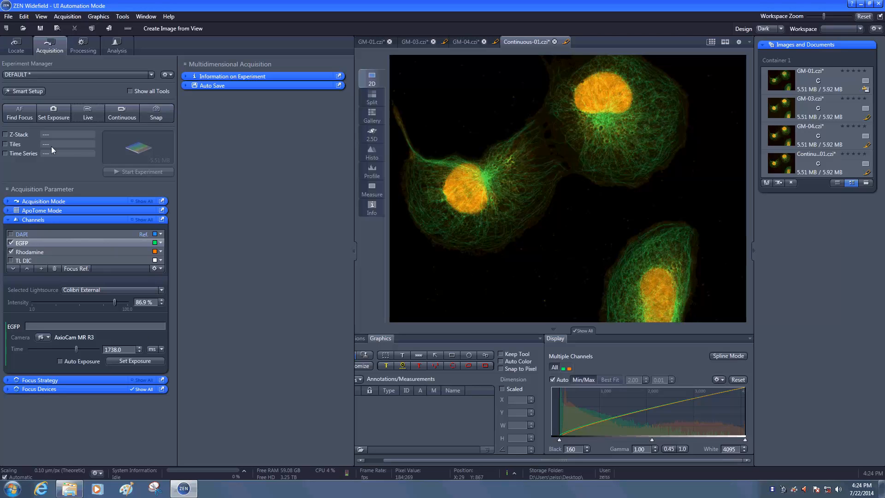
Set the exposure of the active channels automatically, snap a new image and show its dimension settings
left_click(54, 113)
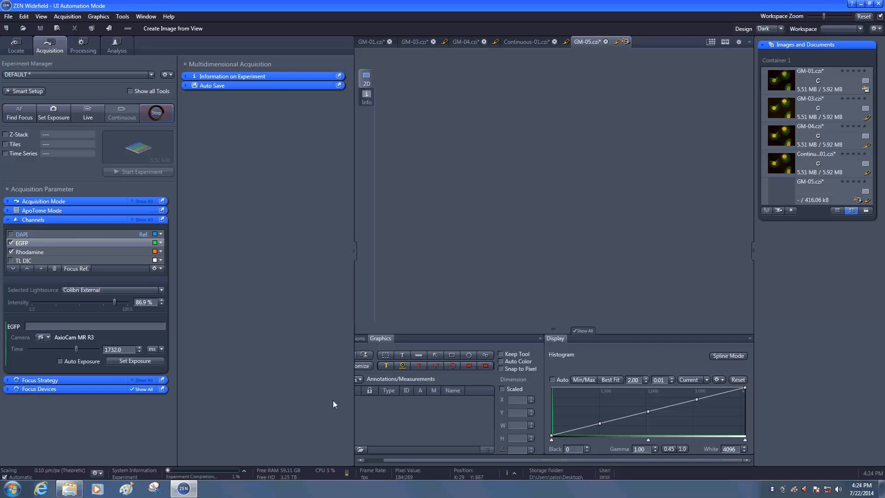
left_click_drag(427, 461, 383, 461)
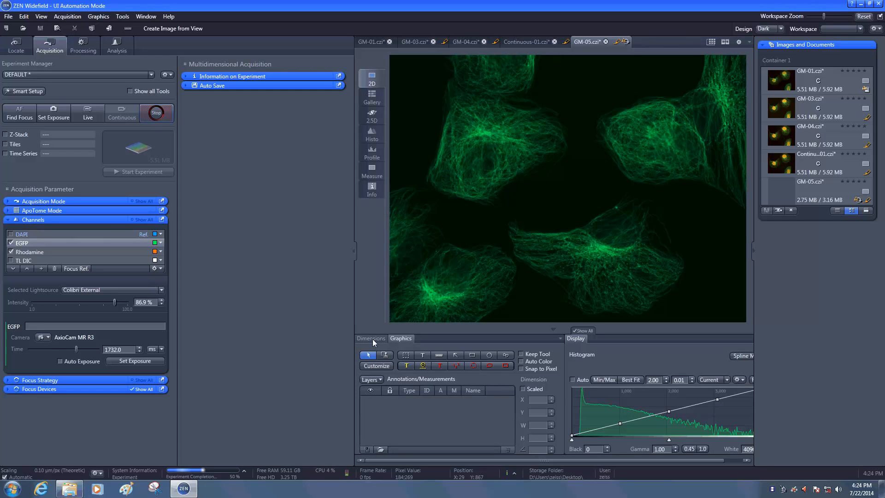
left_click(373, 339)
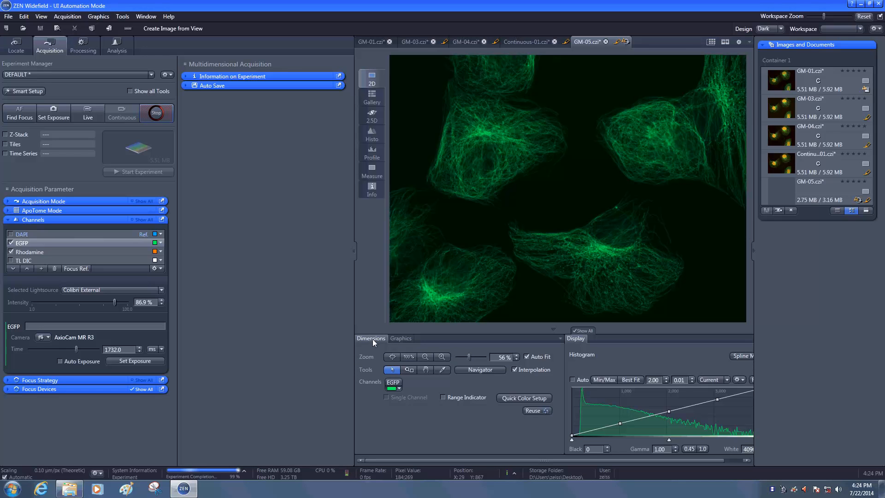
Try White as the display colour of the EGFP channel, and set it to Green
left_click(394, 383)
left_click(395, 384)
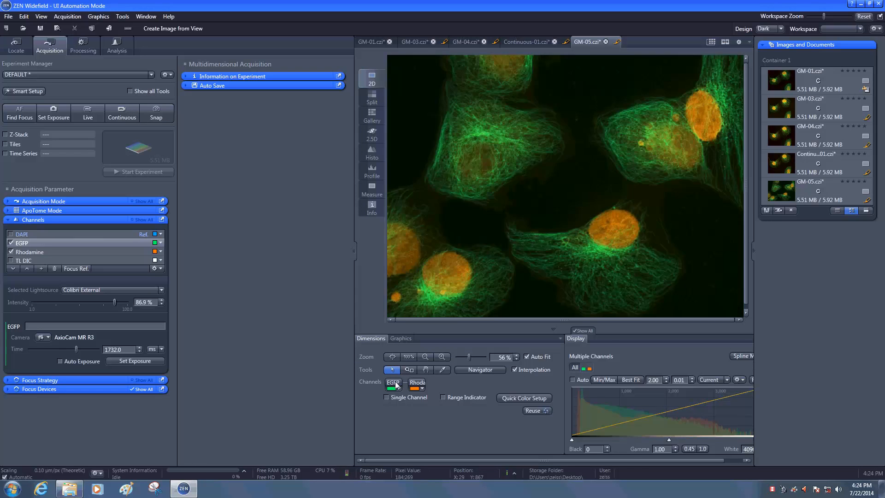
left_click(399, 388)
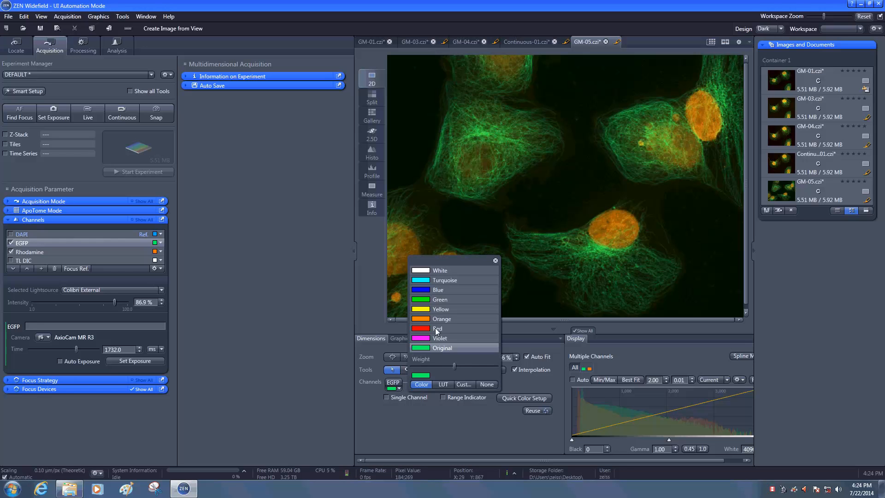
left_click(435, 271)
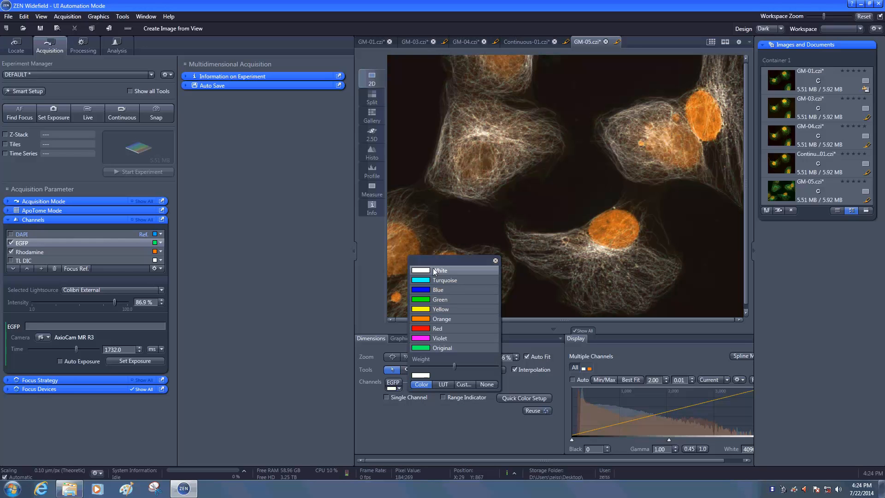
left_click(438, 300)
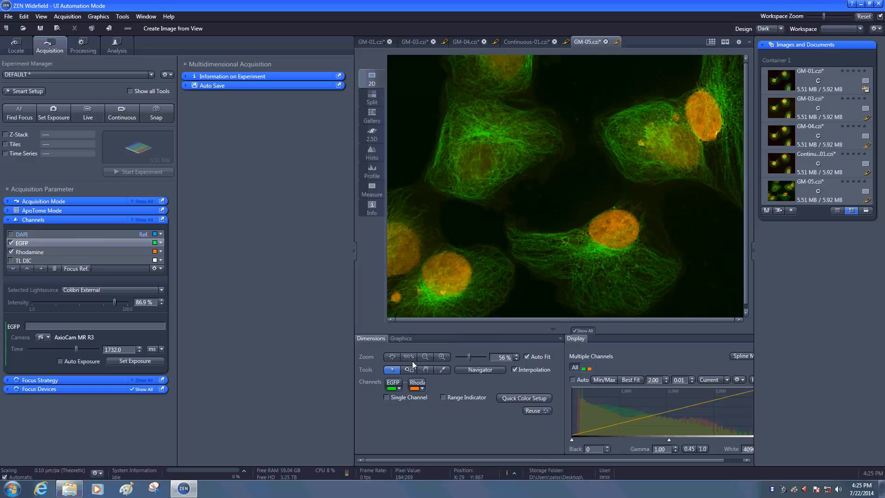
Add a scale bar to the GM-05 image and lengthen it to 50 µm
left_click(405, 338)
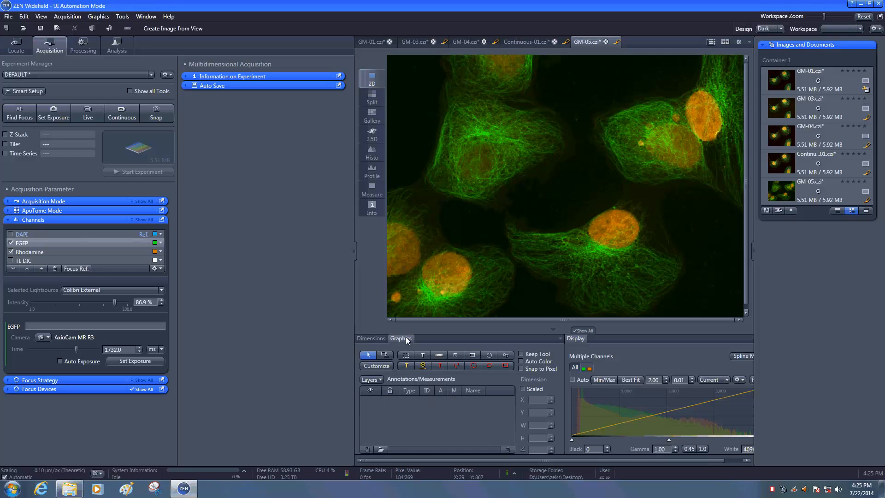
left_click(438, 355)
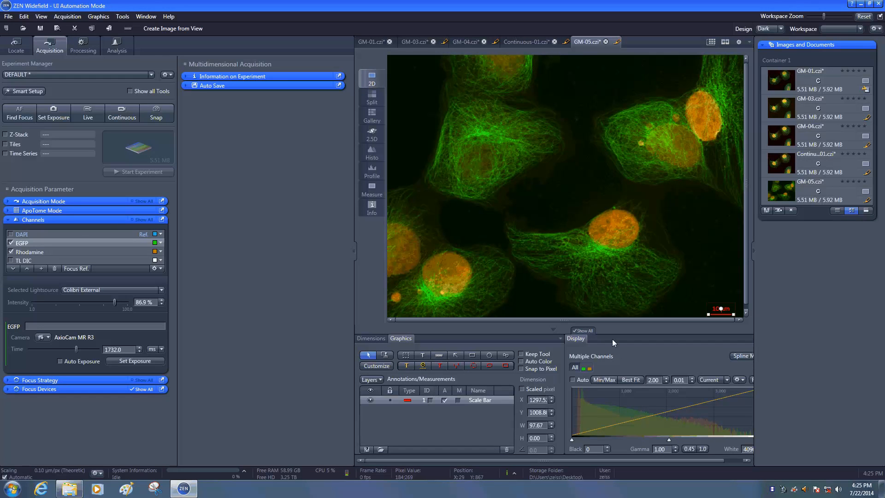
left_click_drag(710, 313, 641, 314)
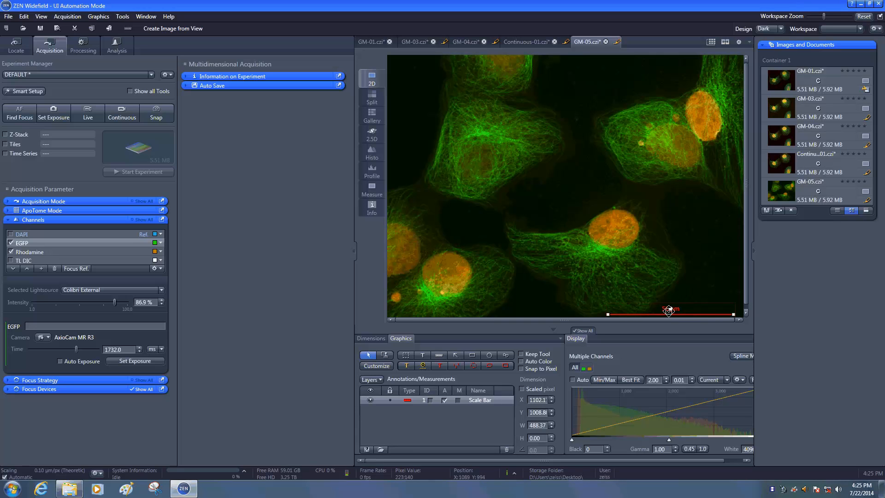
Format the scale bar with a line thickness of 1.47 and deselect it
right_click(683, 308)
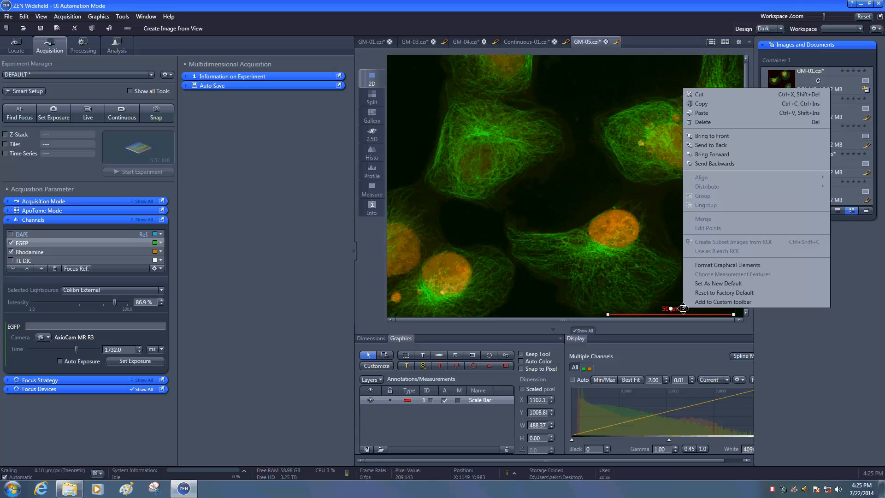
left_click(719, 265)
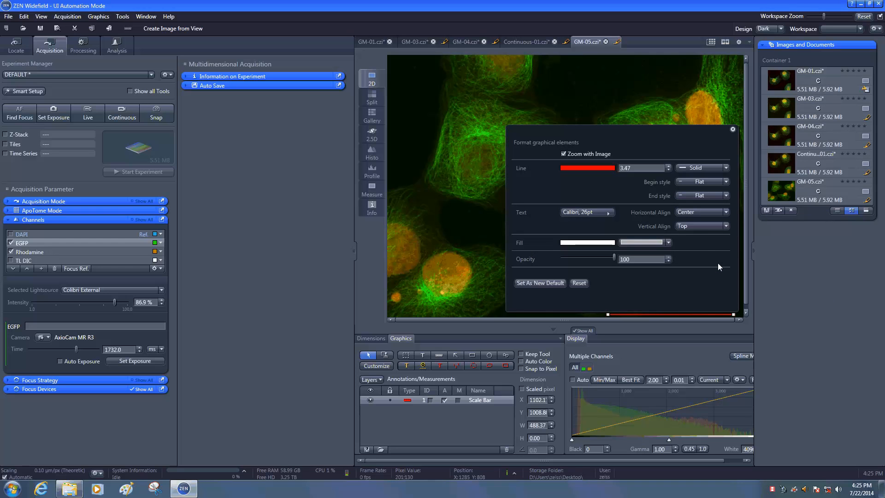
left_click(669, 170)
left_click(668, 170)
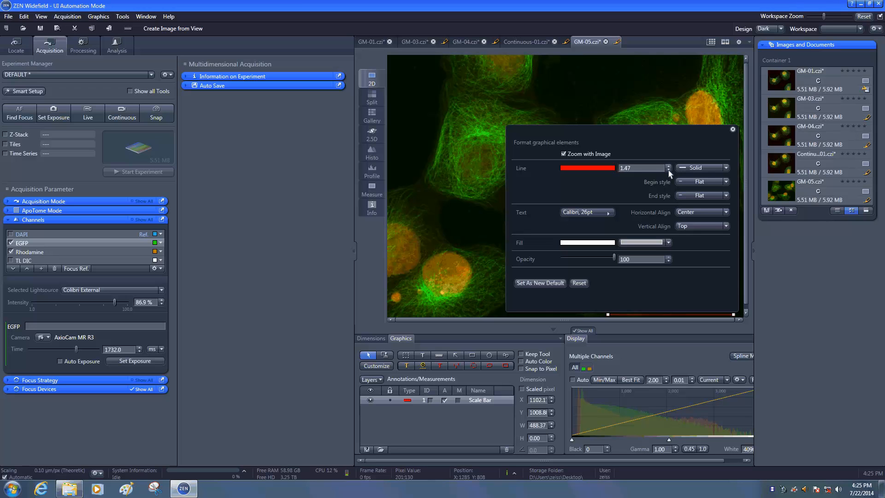
left_click(733, 131)
left_click(677, 265)
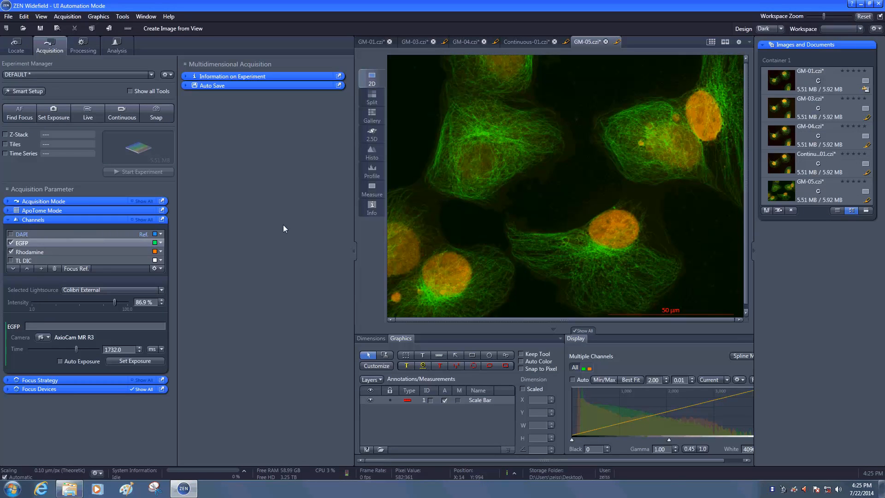
Draw a region of interest of about 598 × 489 pixels around the upper-left cell and create a subset image from it
left_click(406, 355)
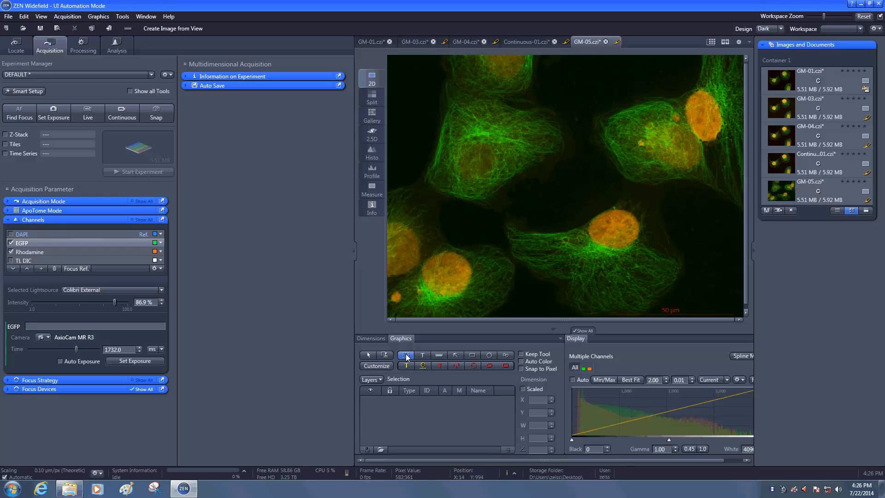
mouse_move(420, 85)
left_mouse_down()
mouse_move(513, 173)
mouse_move(575, 210)
left_mouse_up()
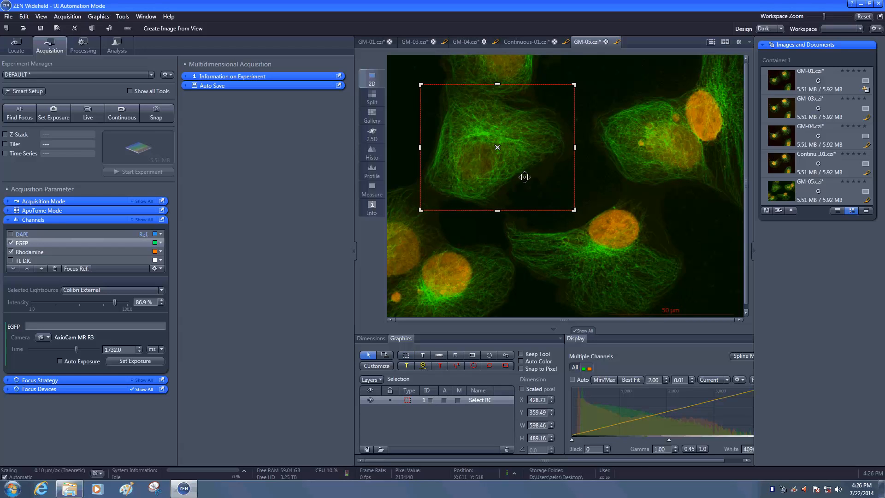
right_click(512, 168)
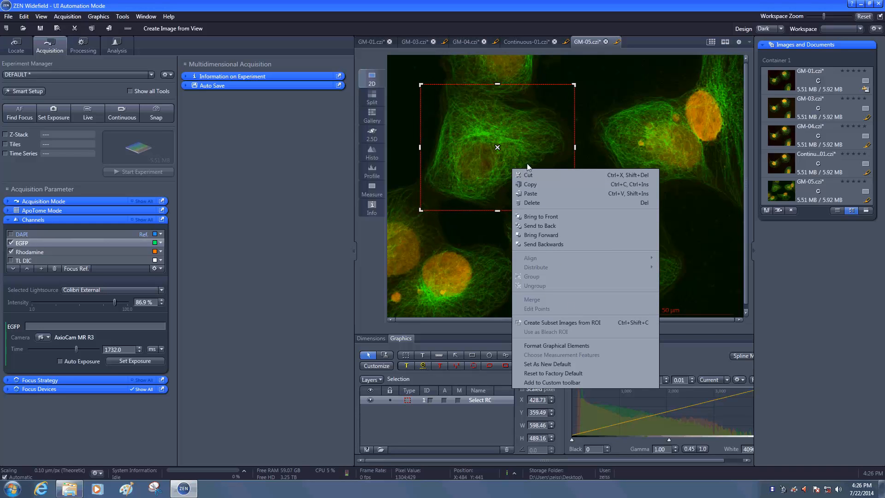
left_click(489, 143)
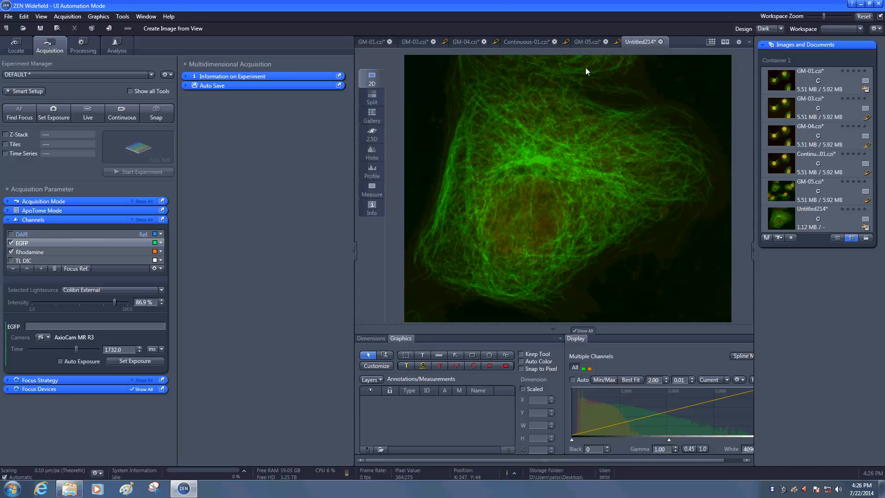
Resize the region of interest in GM-05 to 400 × 400 pixels and create another subset image from it
left_click(587, 42)
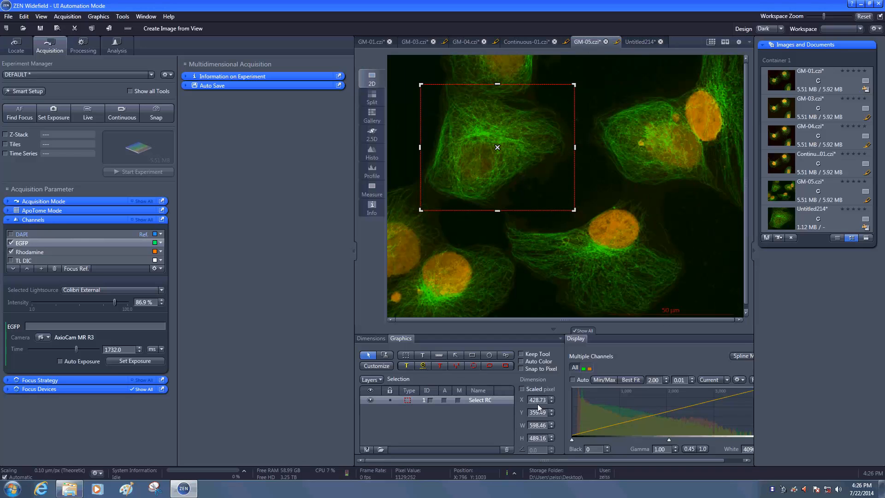
double_click(538, 425)
type("400")
key("Tab")
type("40")
key("Return")
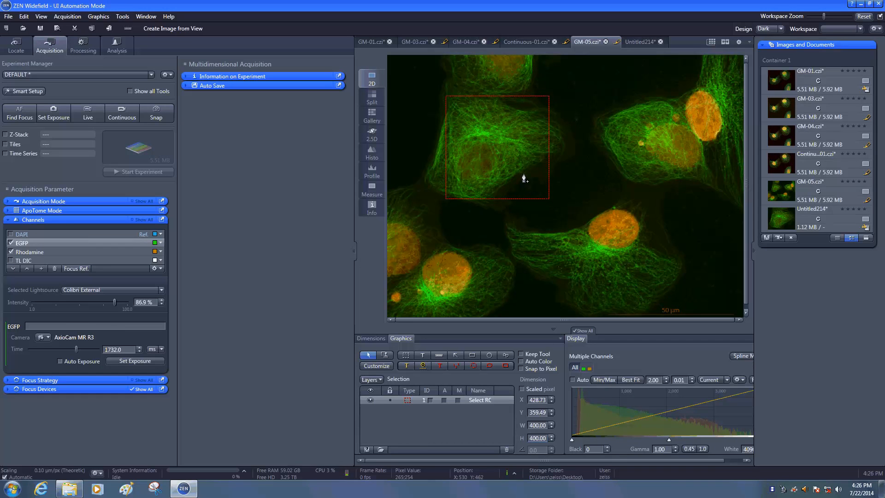
right_click(524, 178)
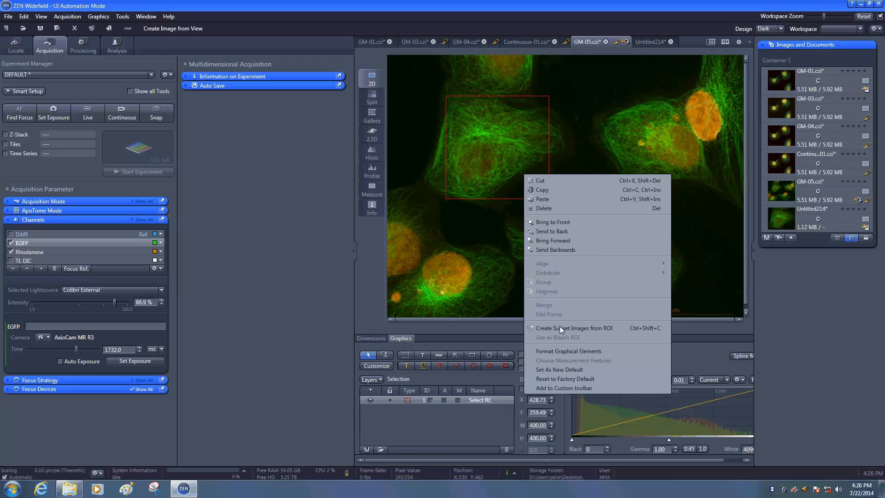
left_click(559, 328)
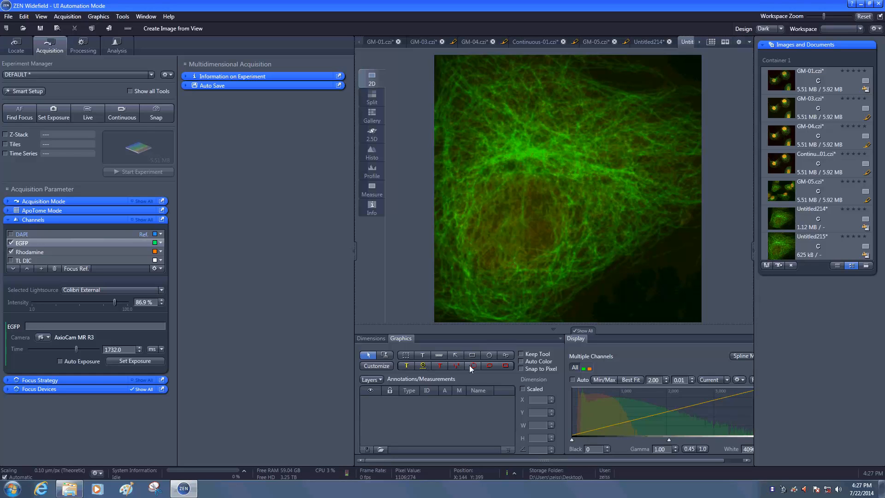
left_click(98, 17)
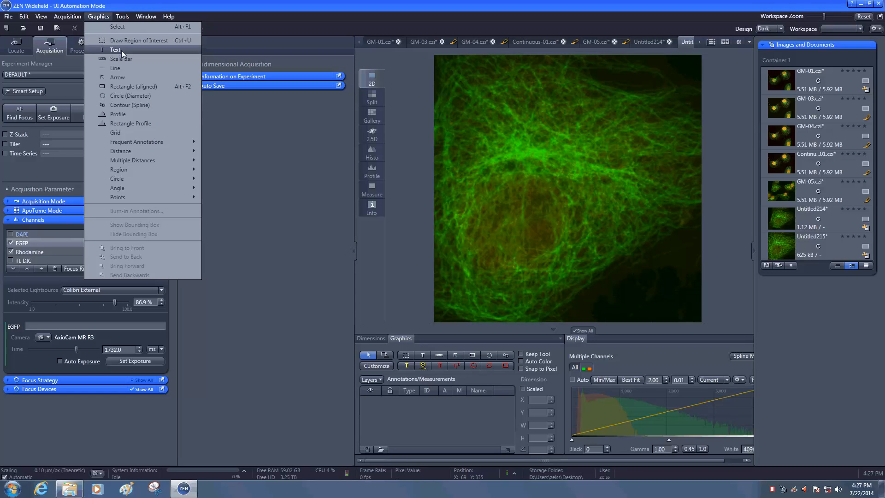
mouse_move(162, 141)
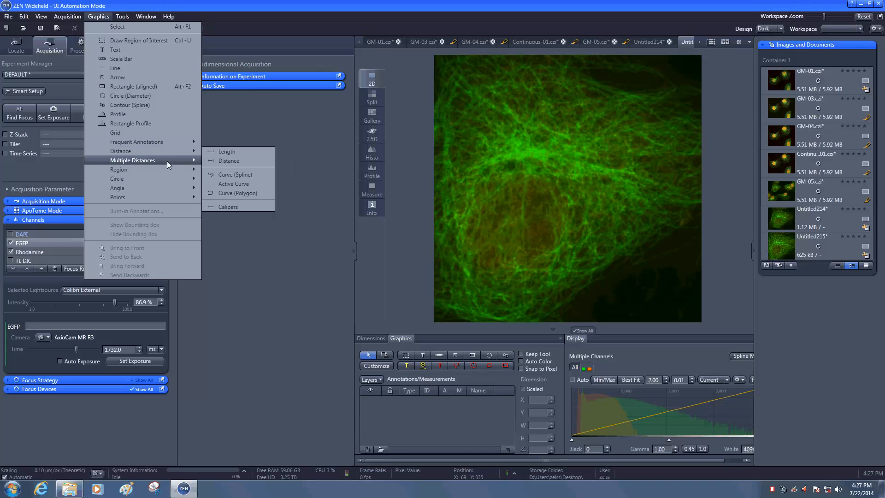
mouse_move(168, 170)
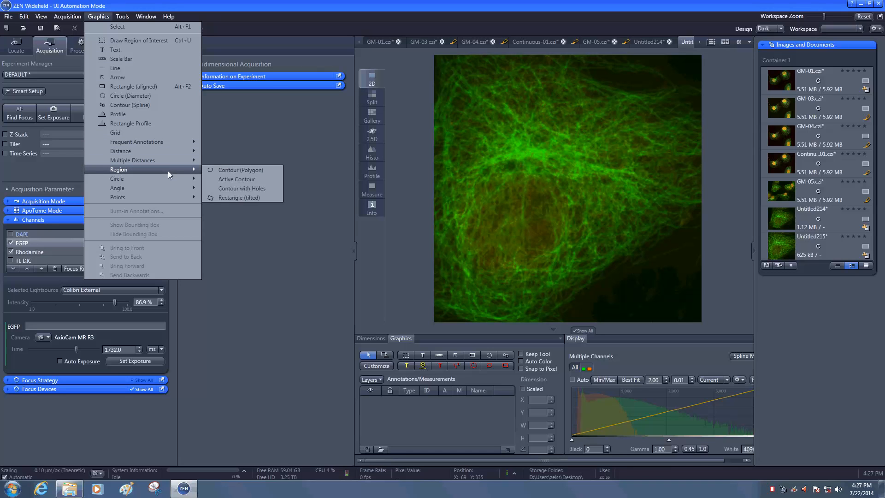
left_click(492, 352)
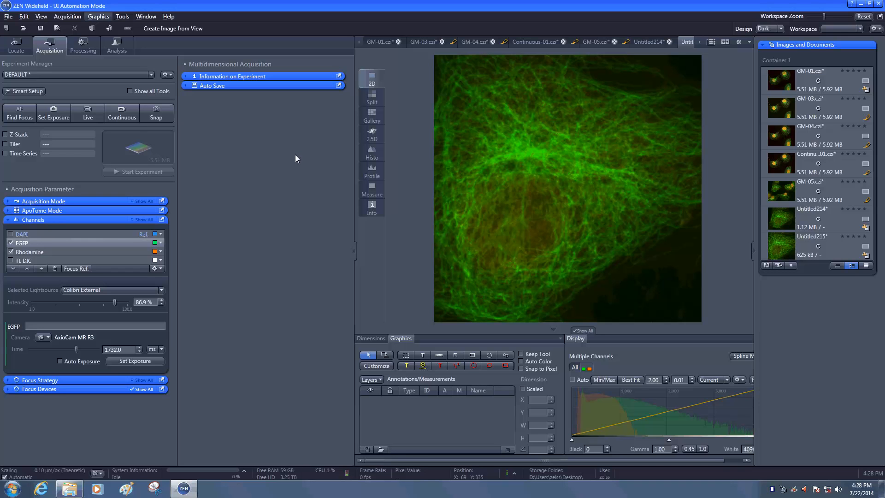
Switch to the GM-01 image and check the file types available for saving it under another format
left_click(382, 40)
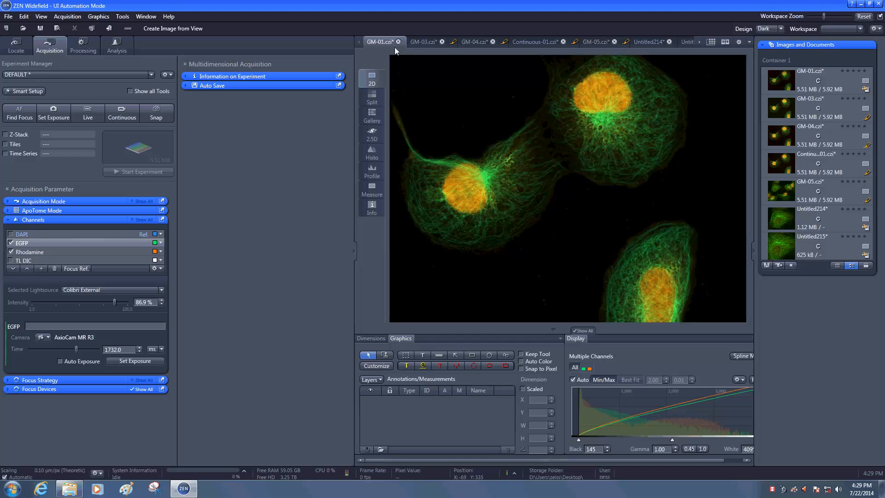
left_click(9, 16)
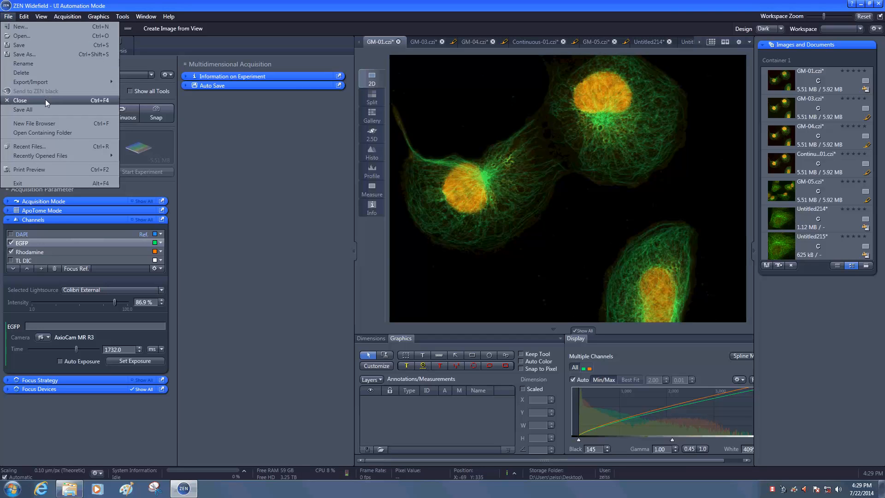
left_click(65, 57)
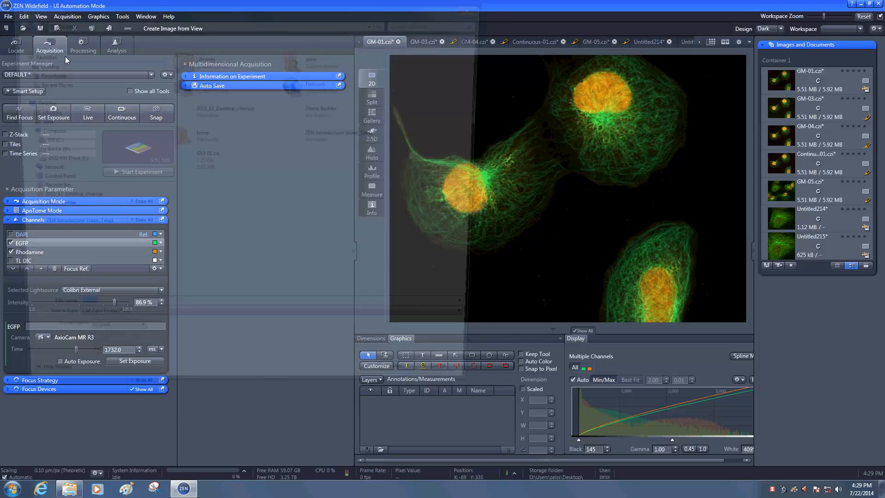
left_click(119, 328)
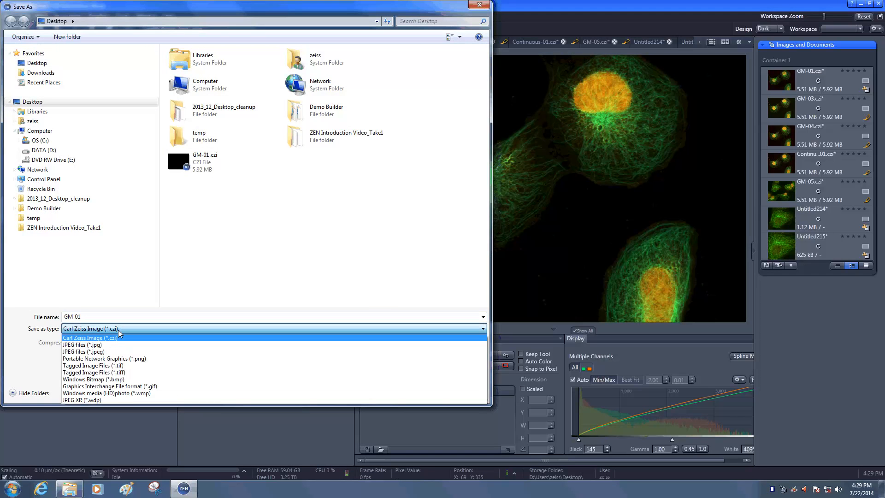
left_click(131, 367)
left_click(415, 335)
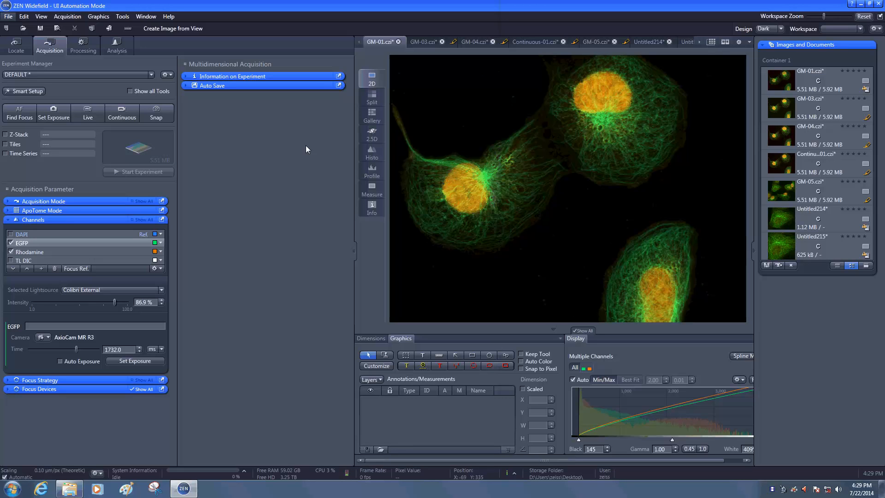
Open the Image Export function for the GM-01 image
left_click(6, 18)
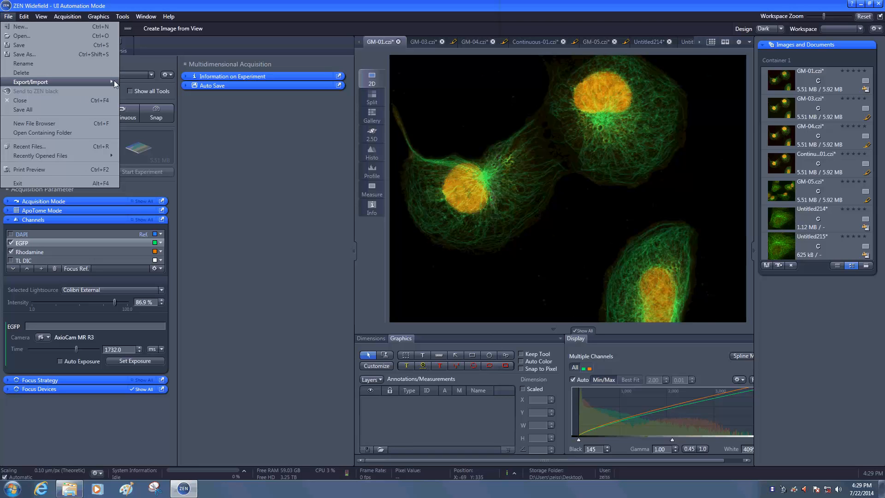
mouse_move(115, 82)
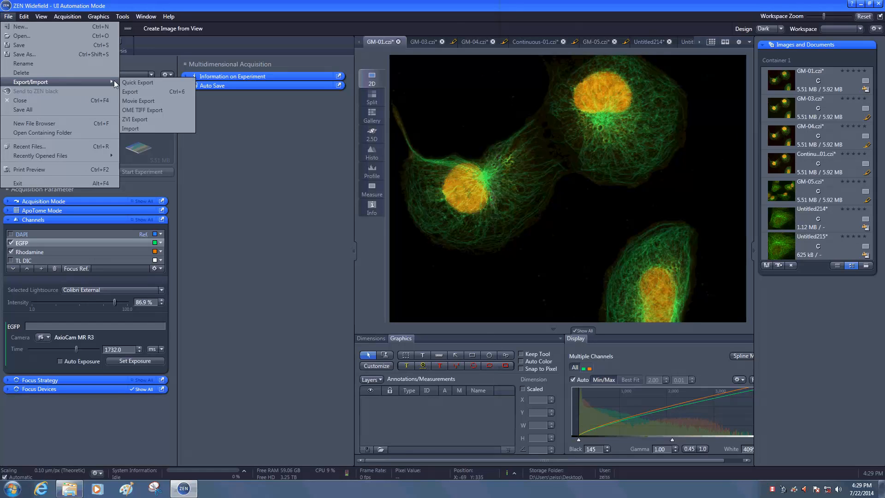
left_click(162, 91)
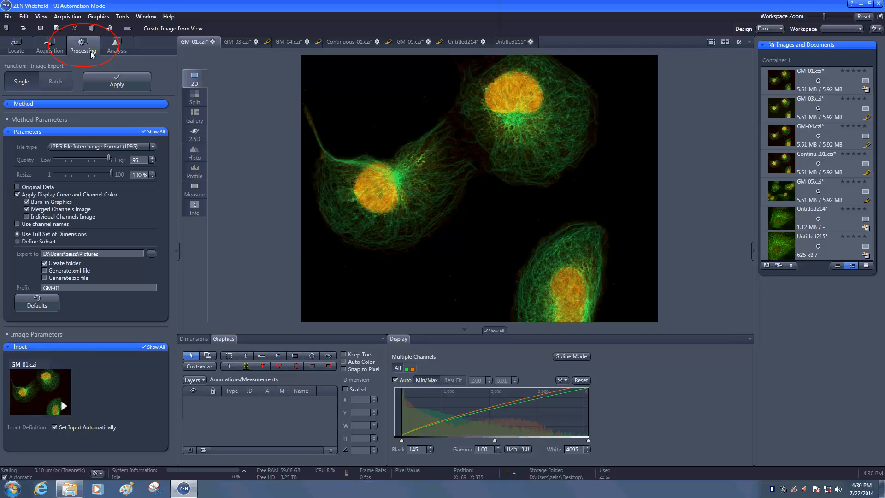
Check the export file types and the full set of export parameters, and turn off Create folder
left_click(150, 147)
left_click(150, 147)
left_click(161, 132)
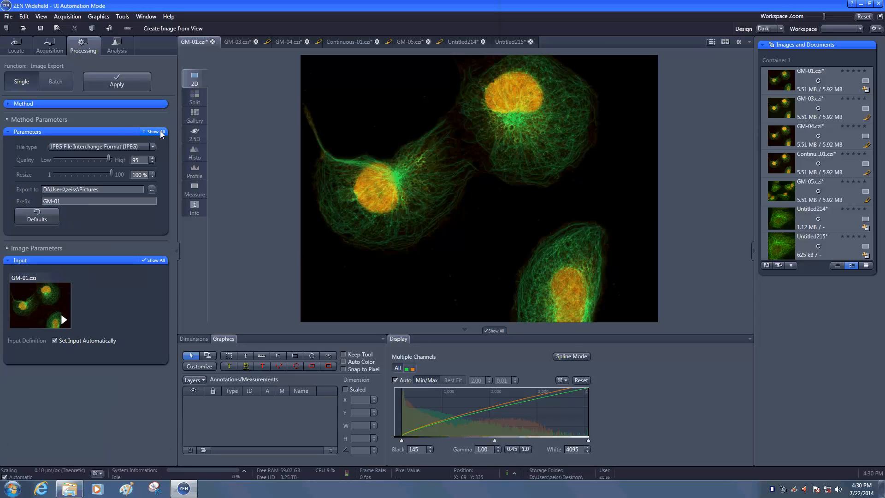
left_click(161, 132)
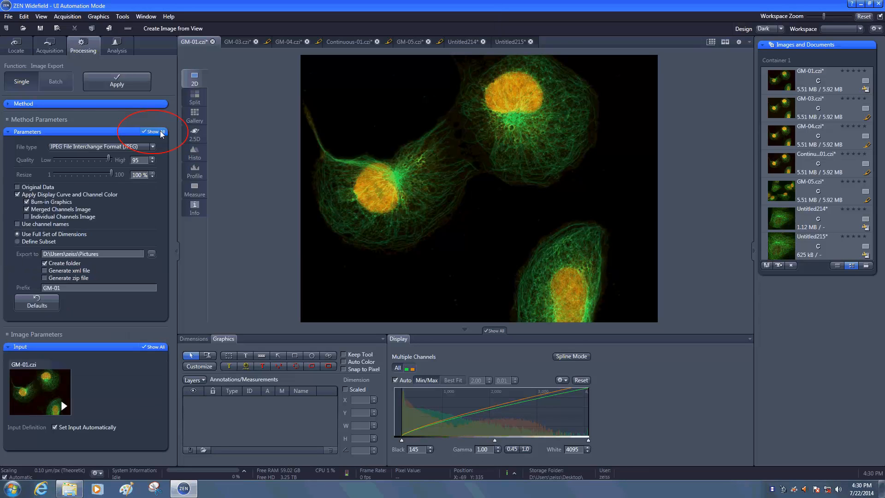
left_click(69, 263)
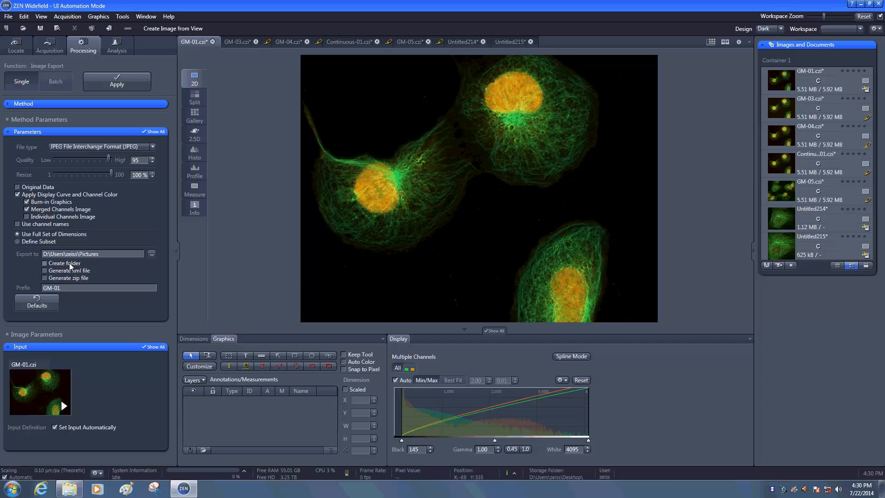